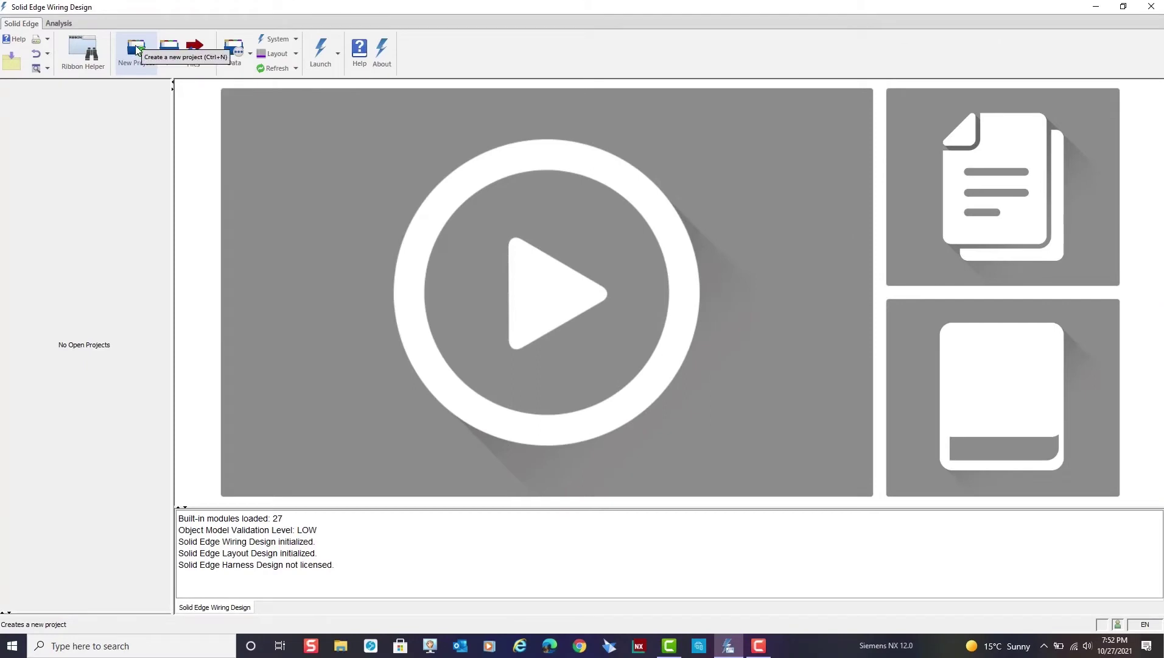
Create project 'SEU 2022 demo 1' and accept the default Design1 with its Diagram1.
{"action": "left_click", "coordinate": [136, 48]}
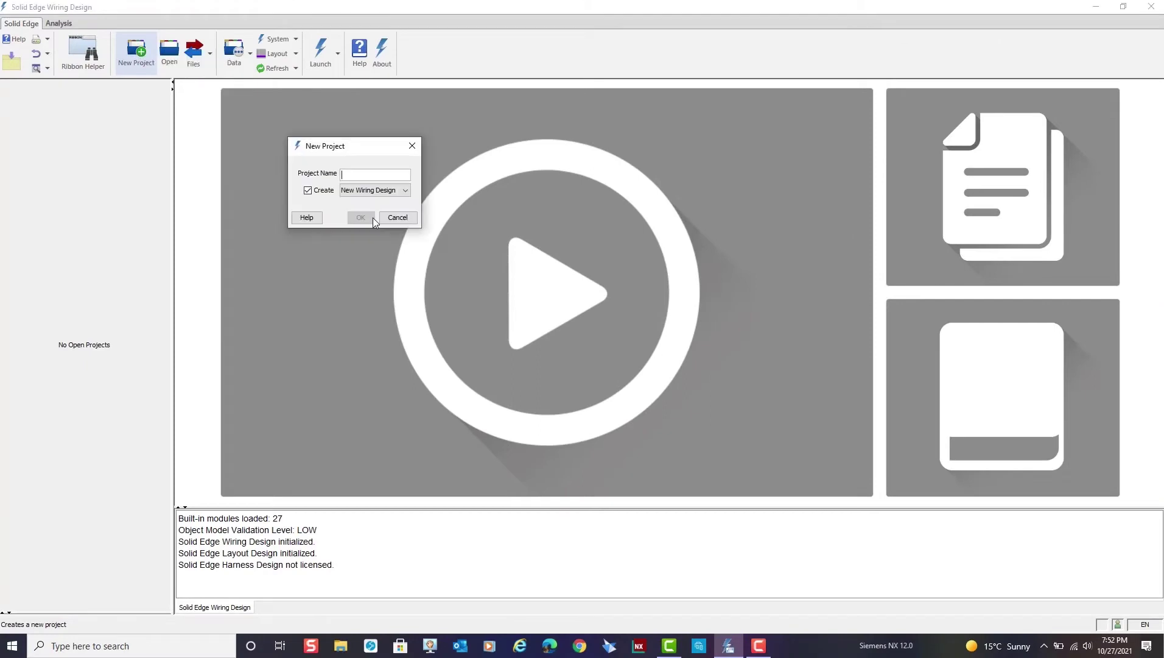
{"action": "type", "text": "SEU 2022 demo 1"}
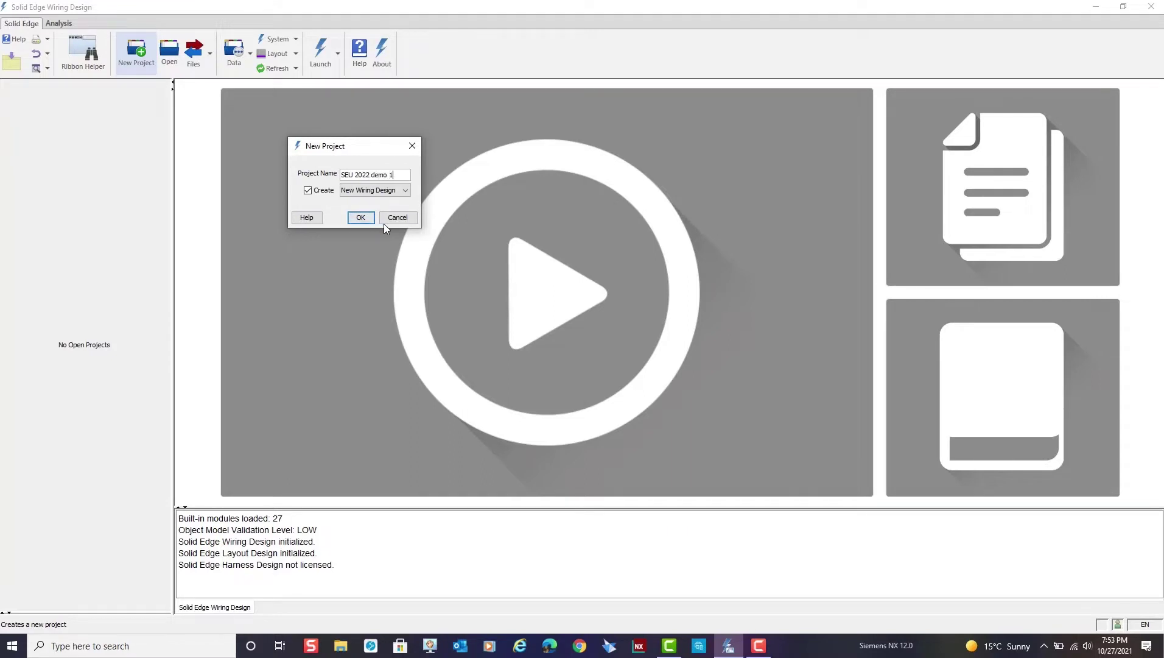
{"action": "left_click", "coordinate": [361, 218]}
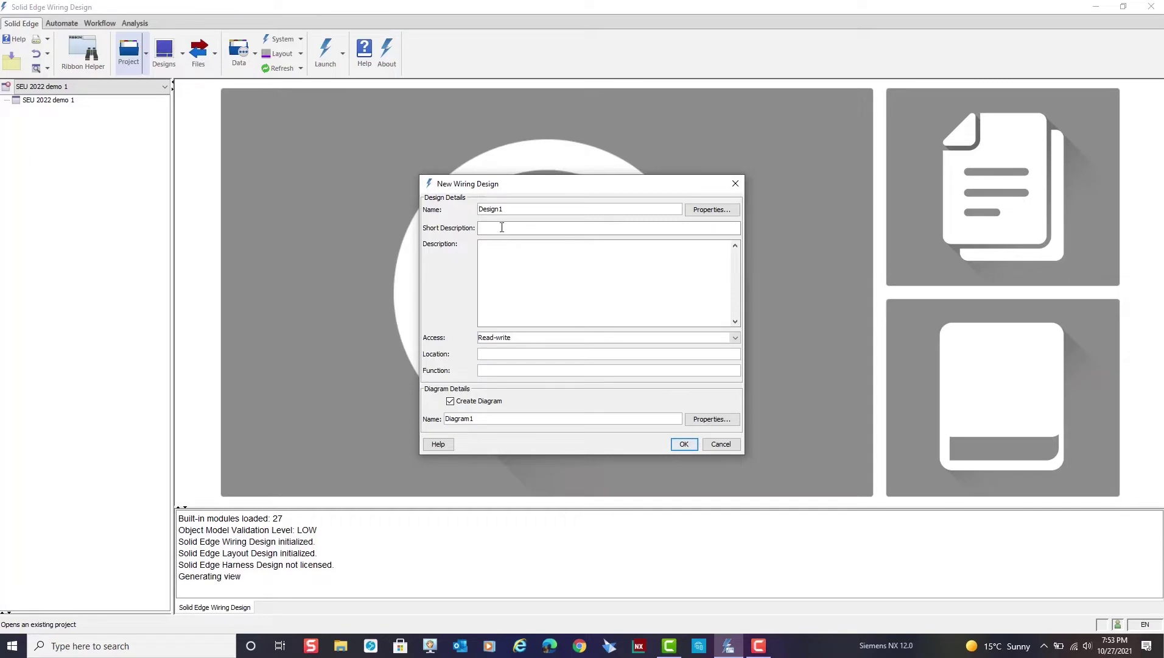
{"action": "left_click", "coordinate": [685, 445]}
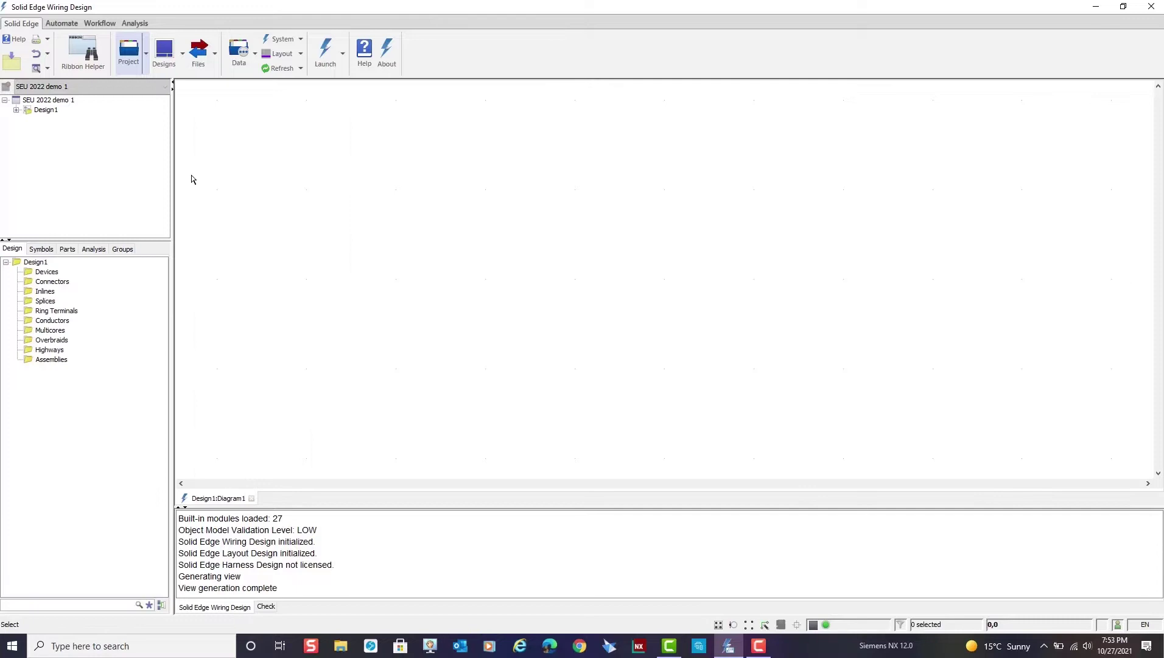
Select Diagram1 in the project tree and apply the Schematic E (44 x 34) border.
{"action": "left_click", "coordinate": [16, 110]}
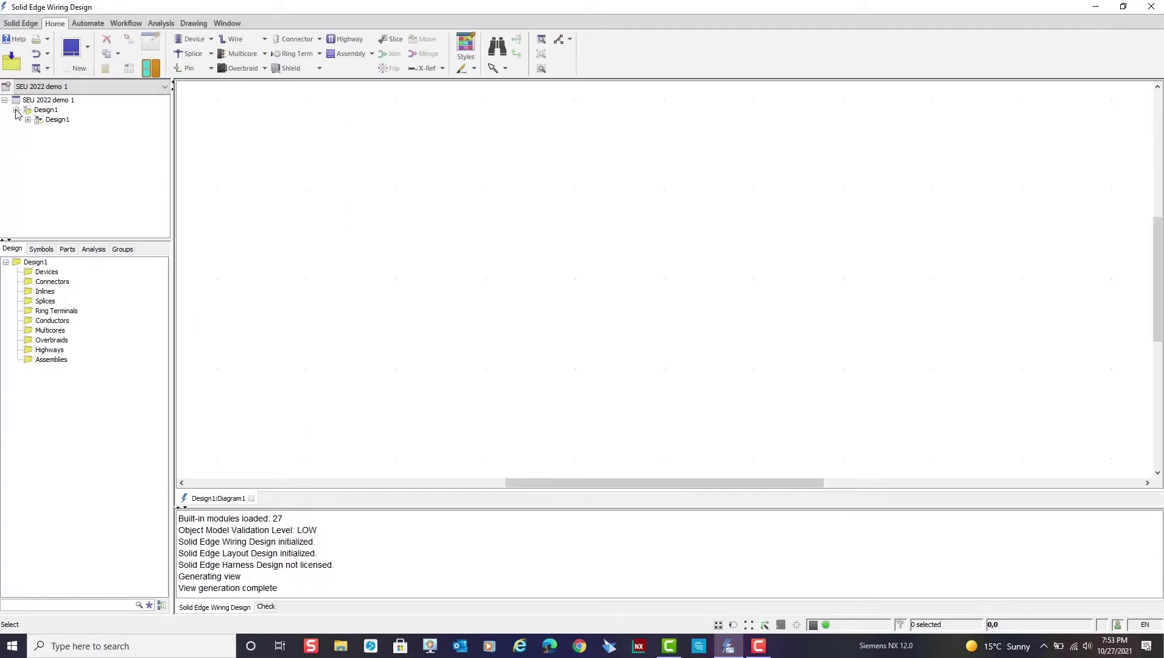
{"action": "double_click", "coordinate": [54, 120]}
{"action": "left_click", "coordinate": [63, 131]}
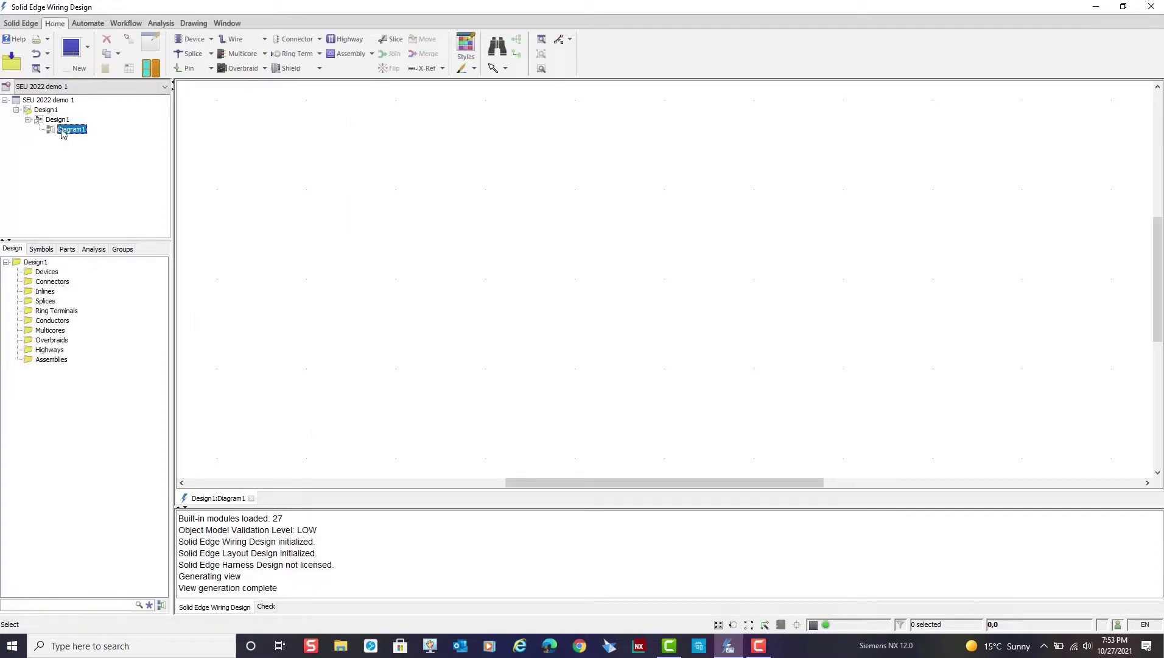
{"action": "left_click", "coordinate": [196, 25]}
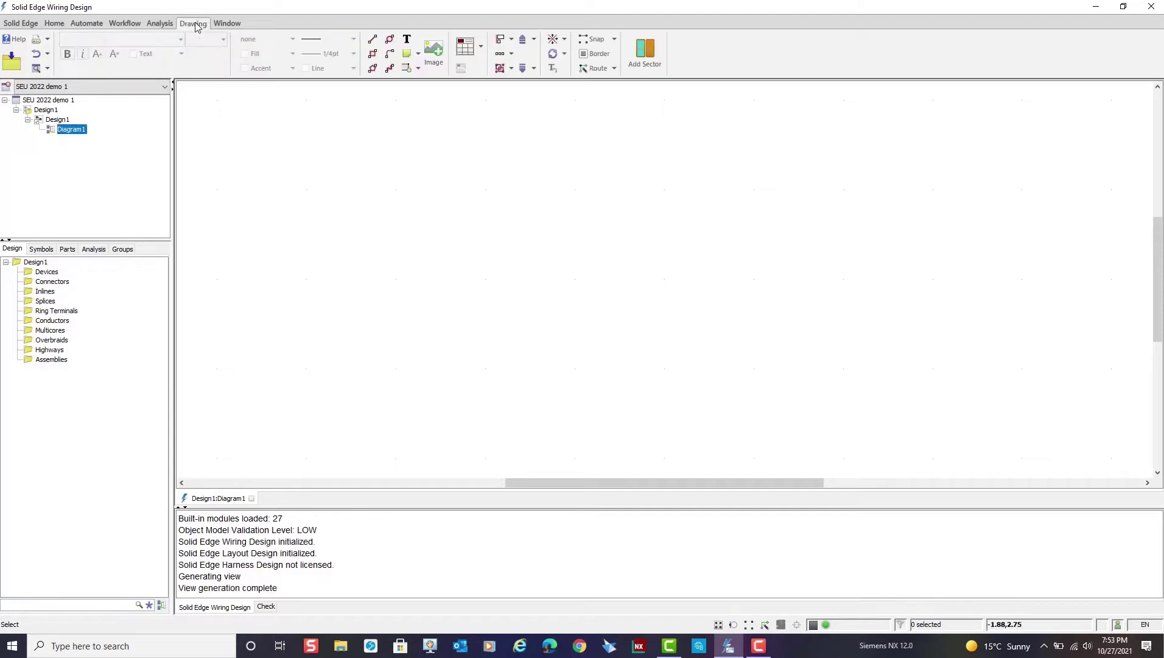
{"action": "left_click", "coordinate": [596, 54]}
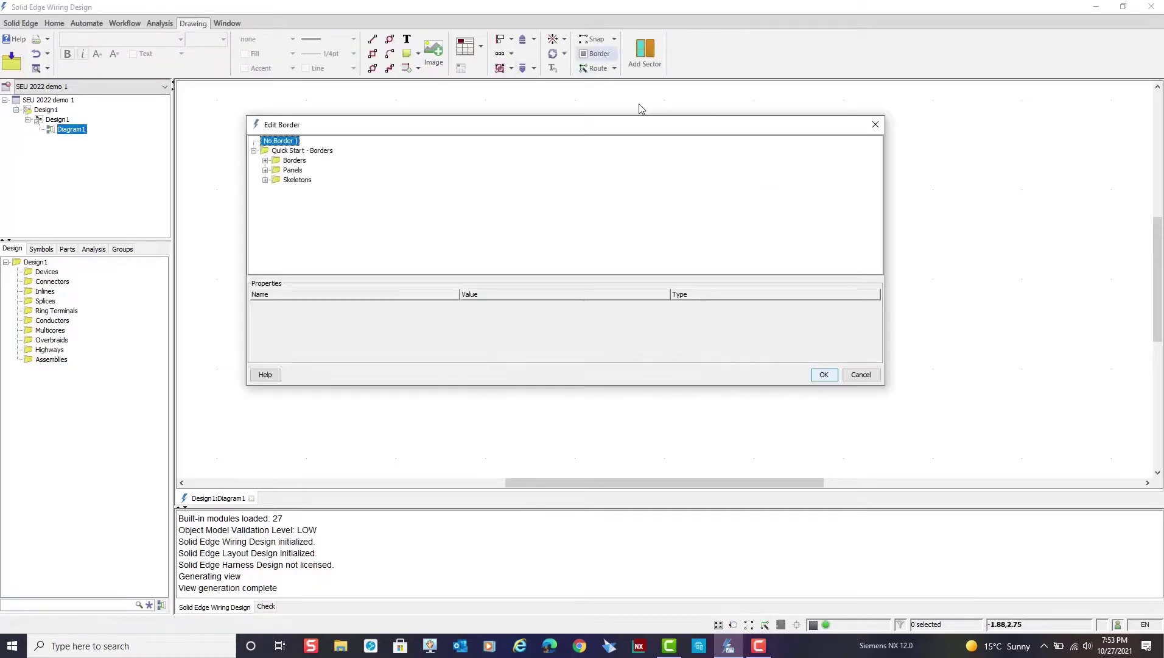
{"action": "left_click", "coordinate": [266, 160]}
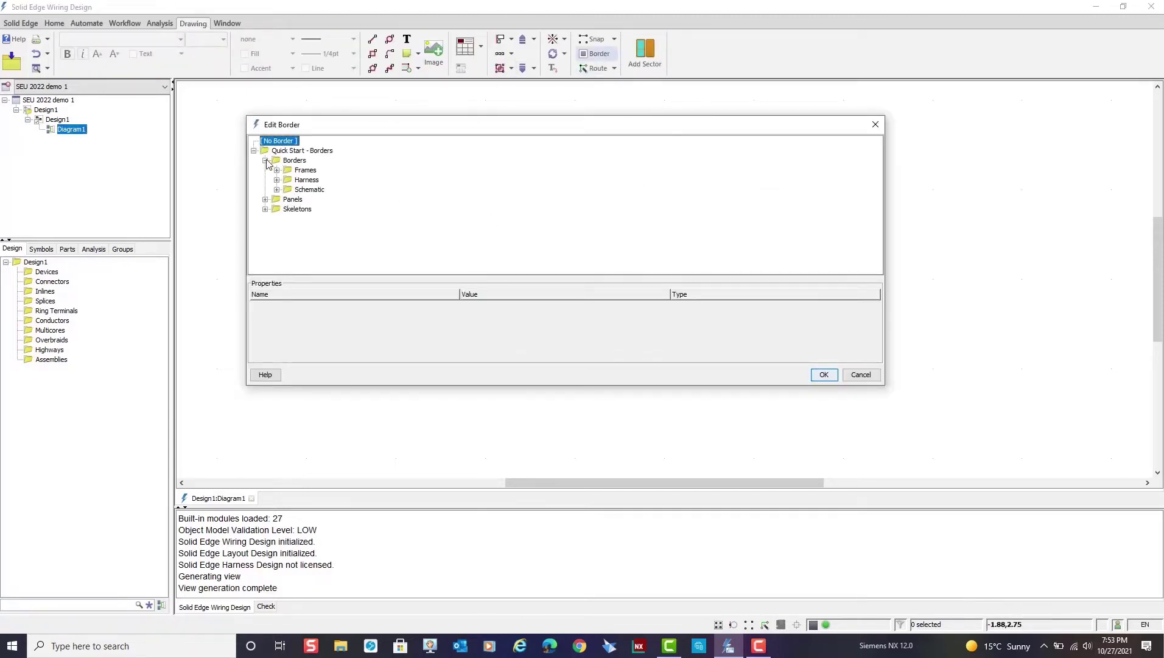
{"action": "left_click", "coordinate": [277, 189]}
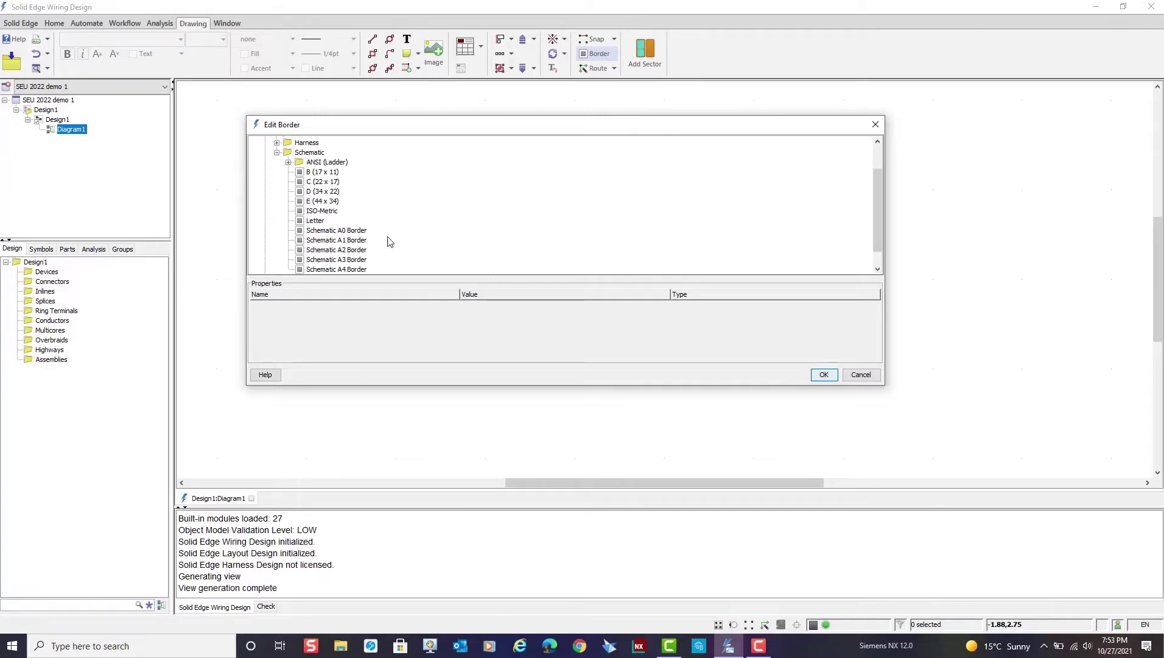
{"action": "left_click", "coordinate": [323, 201]}
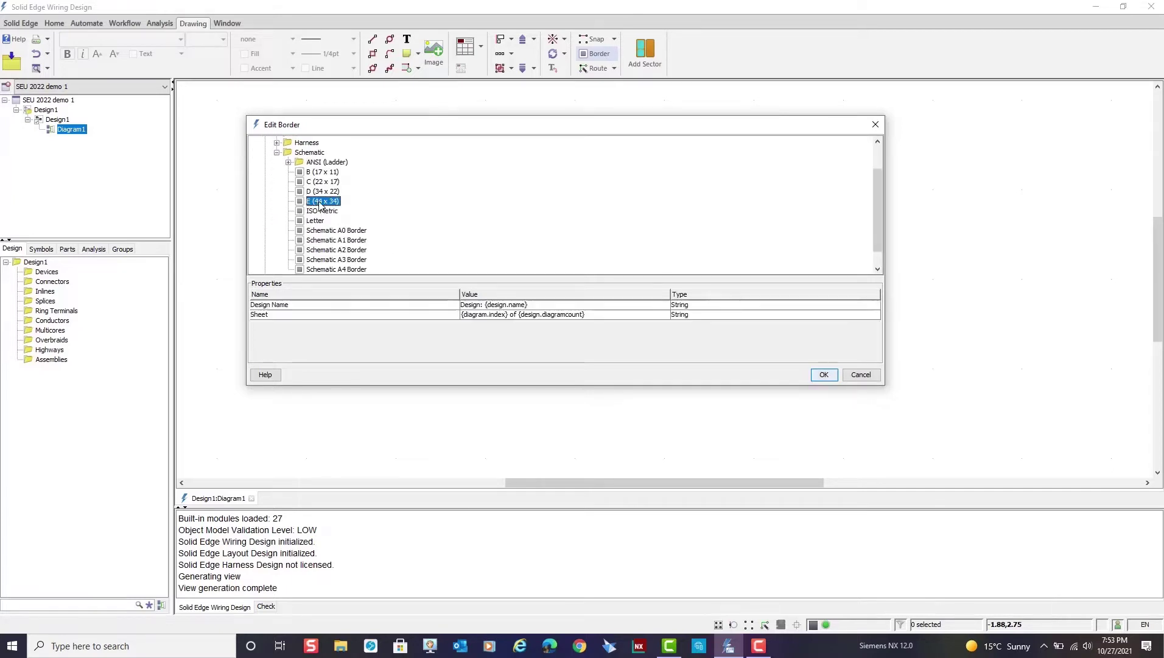
{"action": "left_click", "coordinate": [824, 375]}
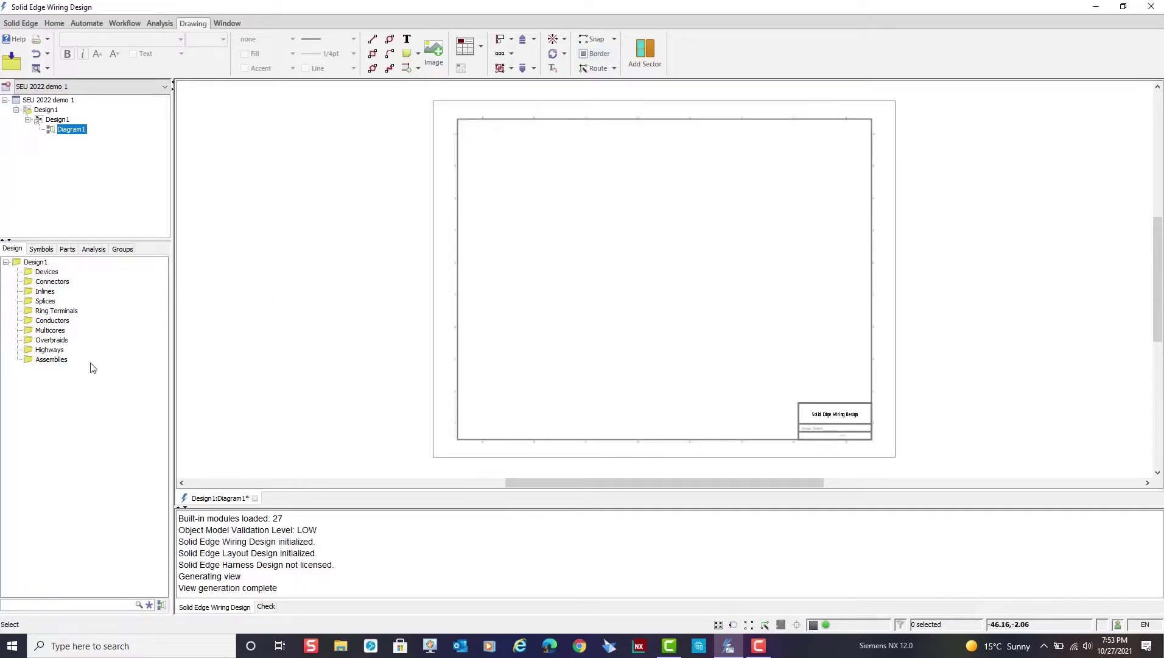
Place the AUDIO UNIT from Quick Start - Electrical > Modules inside the border.
{"action": "left_click", "coordinate": [41, 249]}
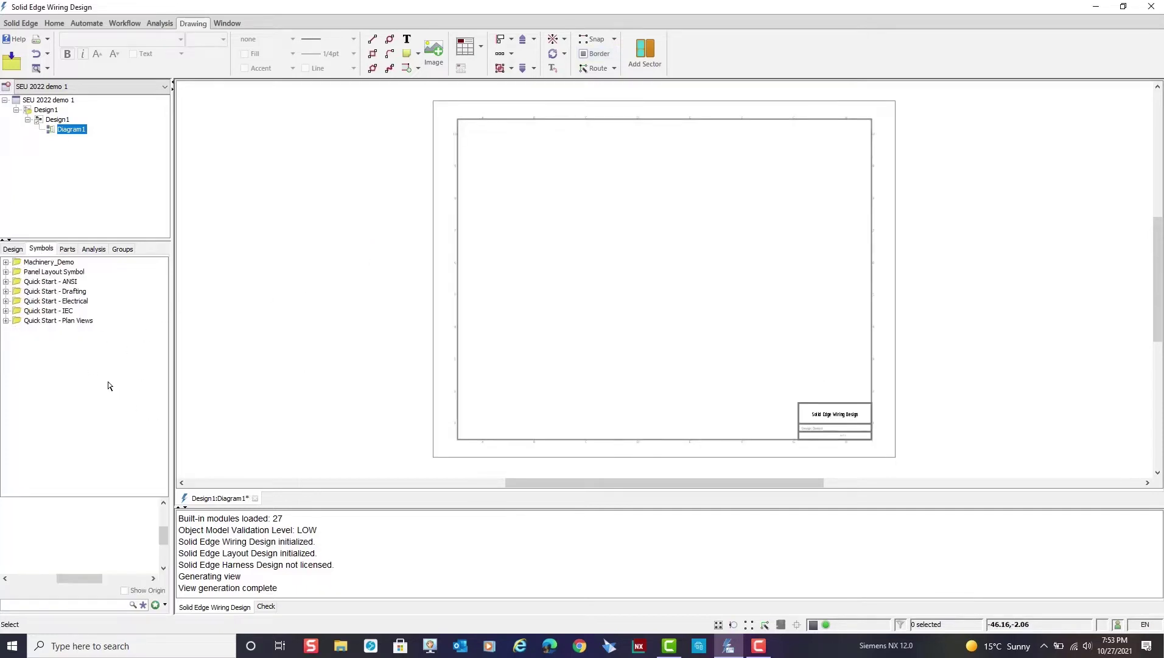
{"action": "left_click", "coordinate": [6, 301]}
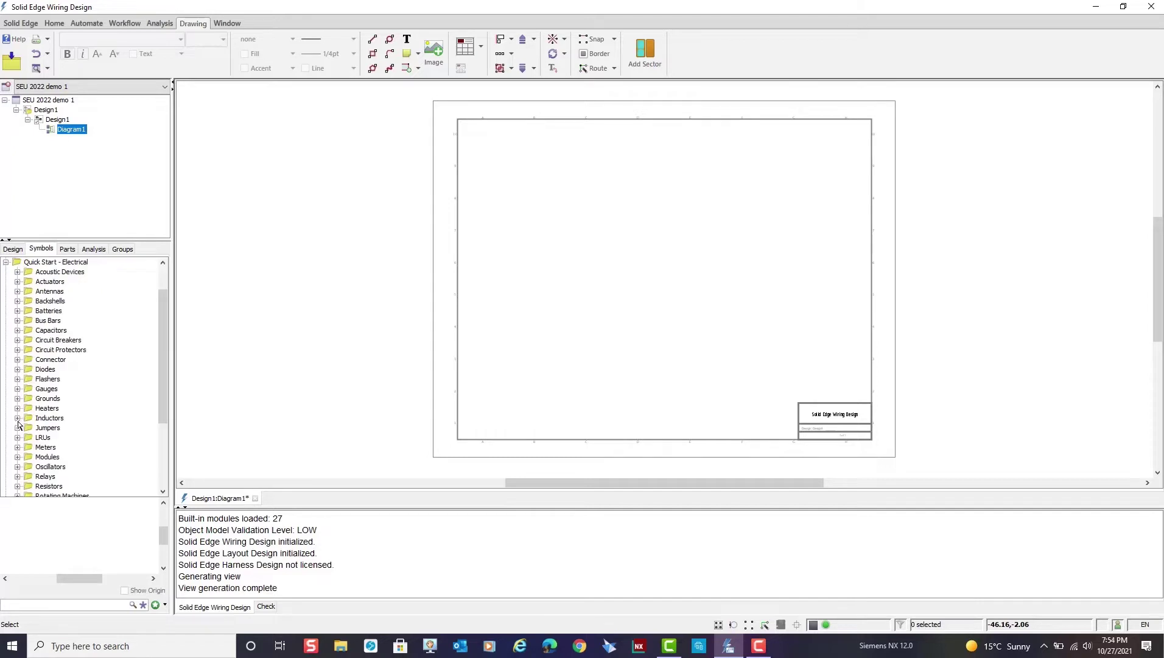
{"action": "scroll", "coordinate": [20, 426], "scroll_direction": "down", "scroll_amount": 3}
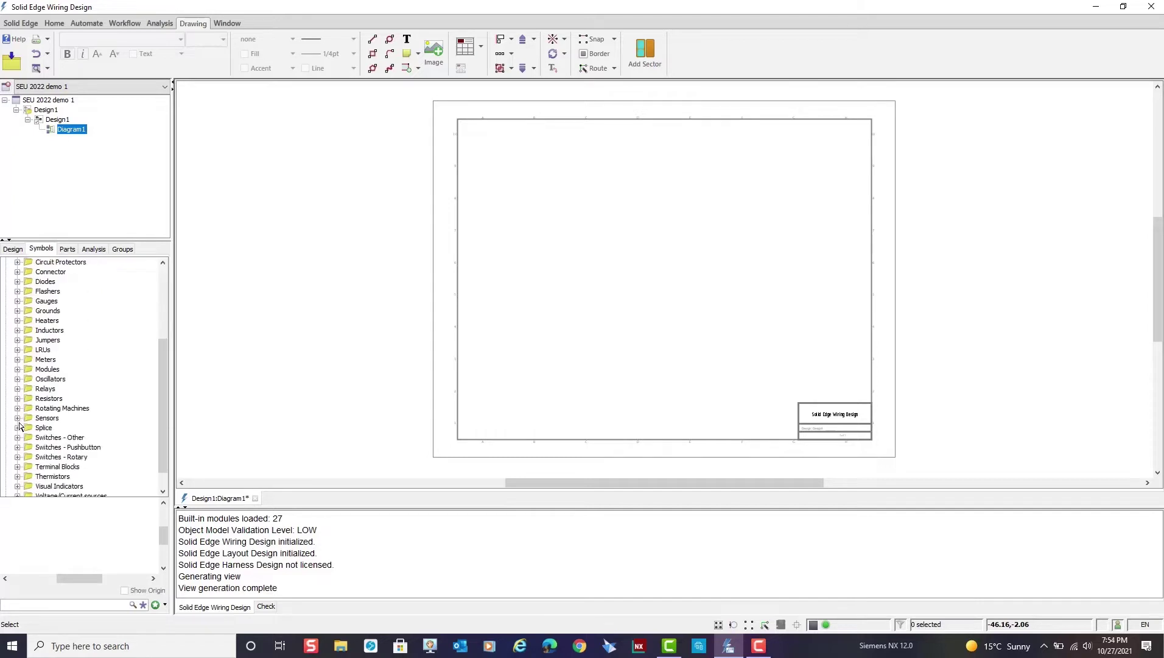
{"action": "left_click", "coordinate": [18, 369]}
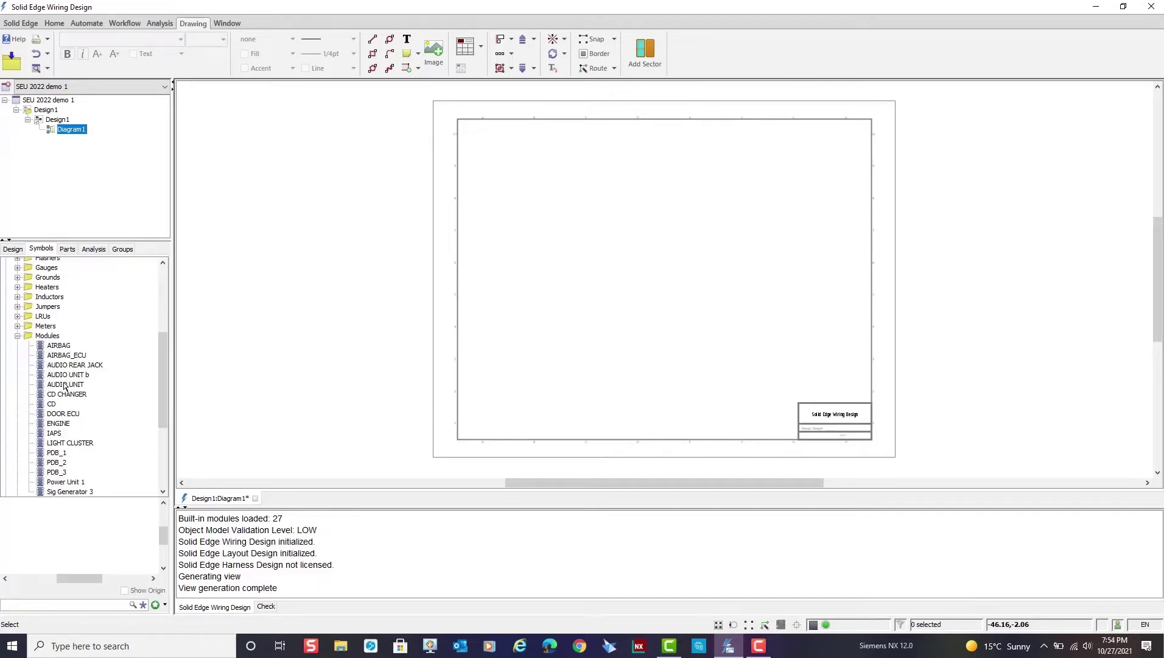
{"action": "left_click_drag", "start_coordinate": [64, 386], "coordinate": [569, 304]}
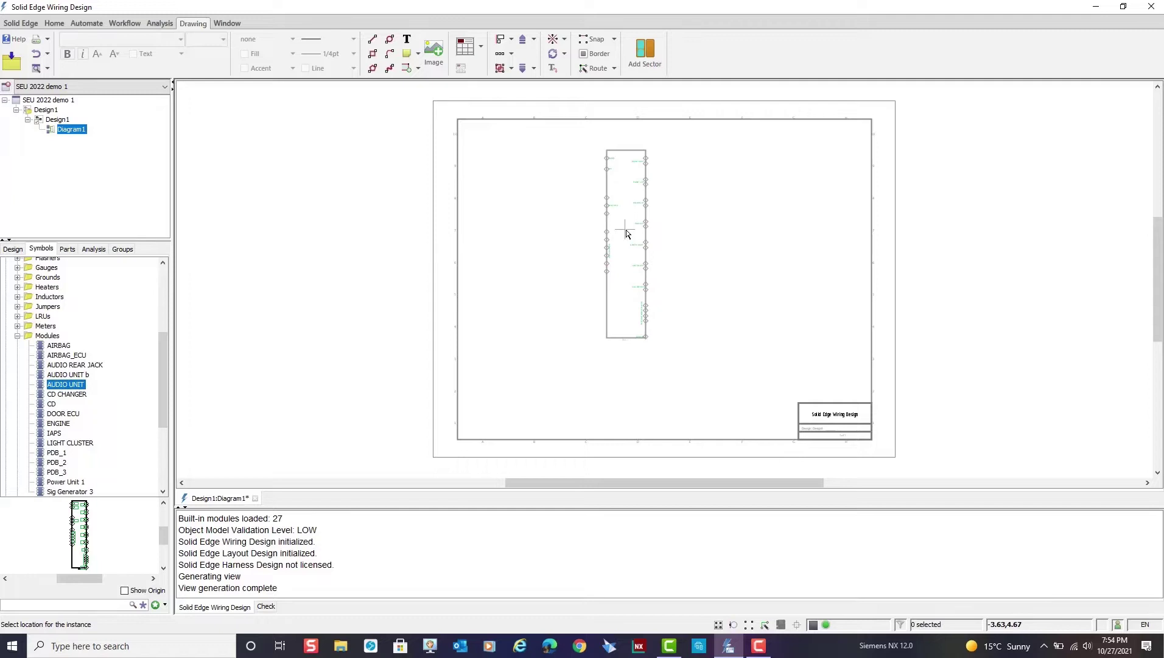
{"action": "left_click", "coordinate": [624, 251]}
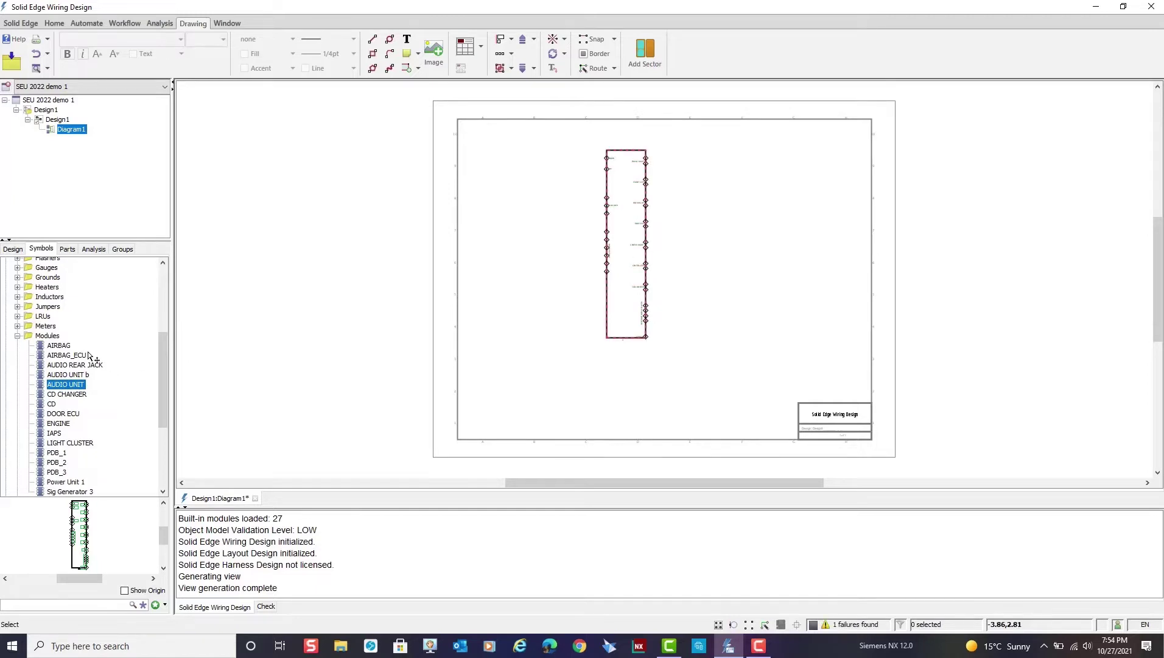
{"action": "scroll", "coordinate": [37, 329], "scroll_direction": "up", "scroll_amount": 5}
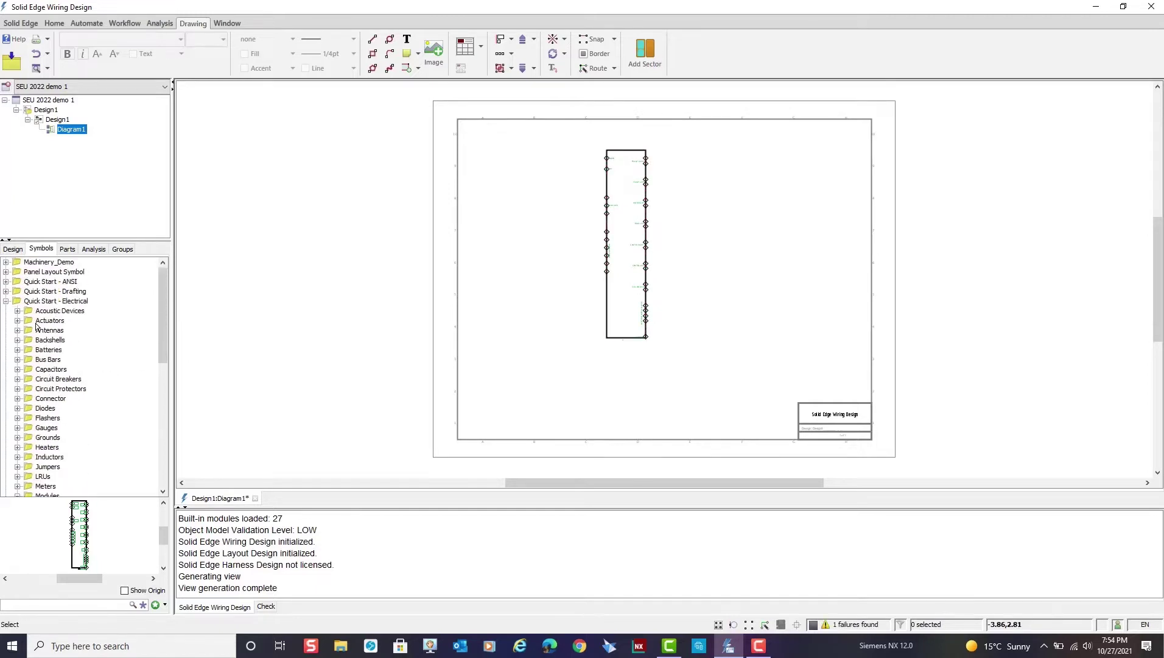
Place six Acoustic Devices speaker symbols in a vertical column right of the AUDIO UNIT.
{"action": "left_click", "coordinate": [18, 311]}
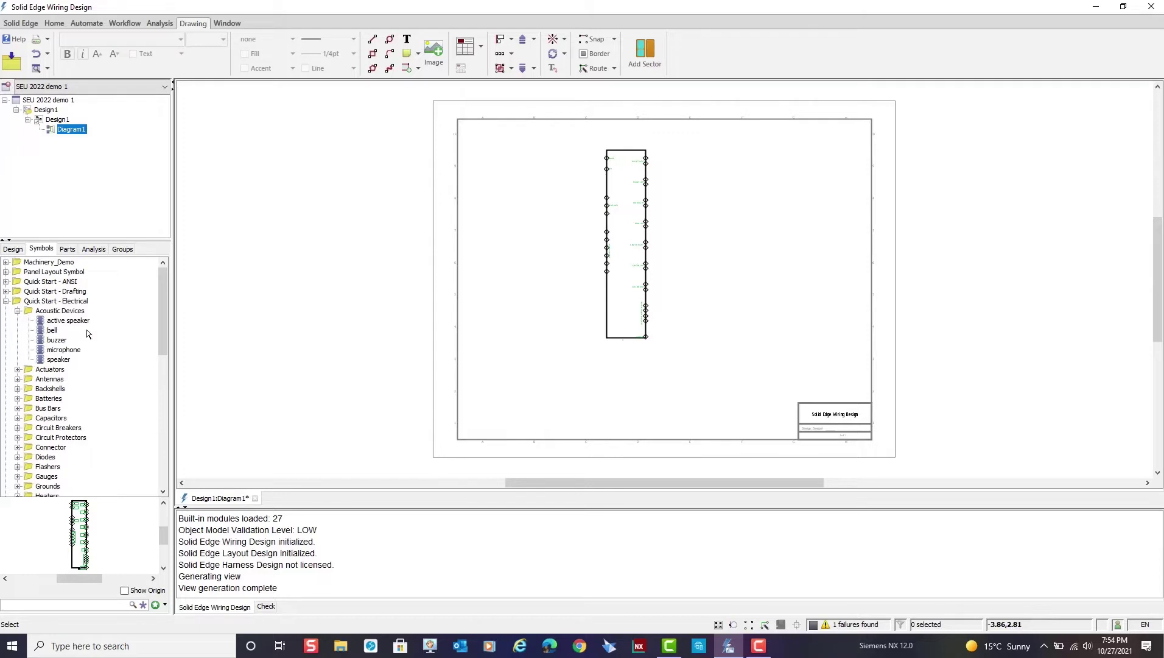
{"action": "left_click", "coordinate": [59, 360]}
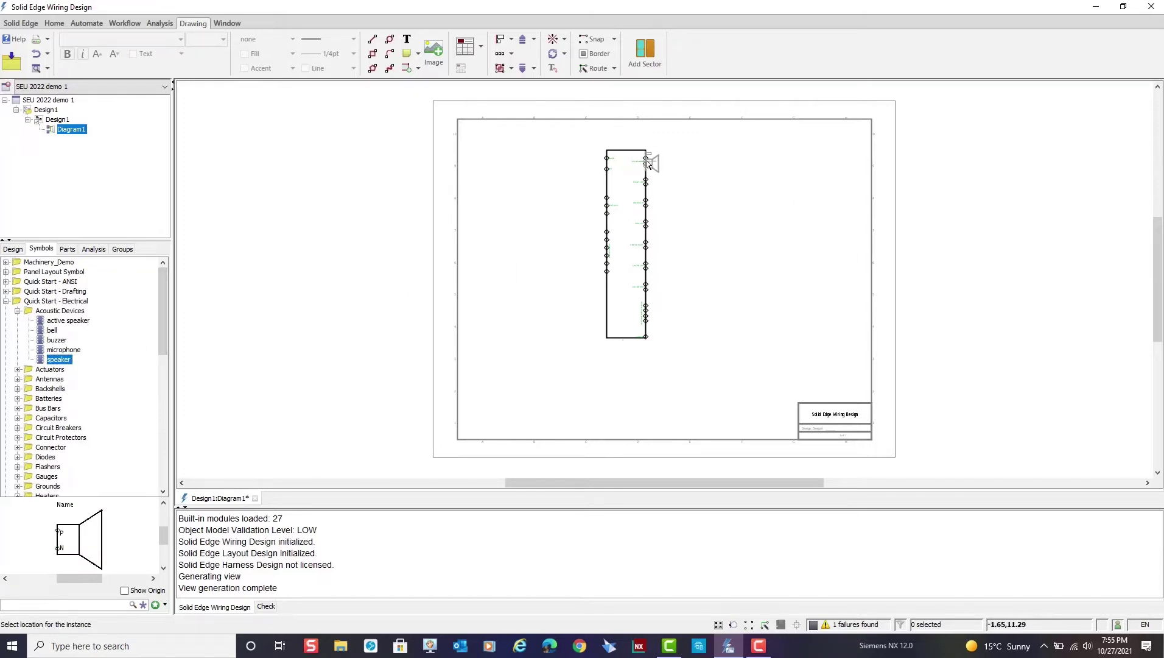
{"action": "scroll", "coordinate": [662, 164], "scroll_direction": "up", "scroll_amount": 3}
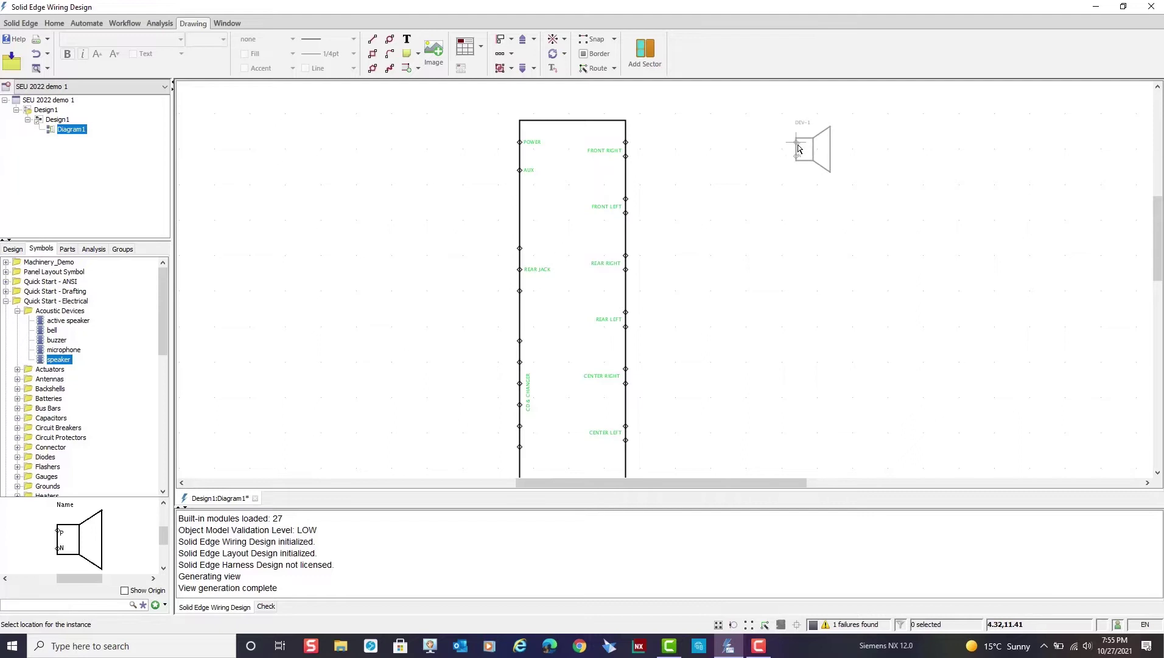
{"action": "left_click", "coordinate": [798, 148]}
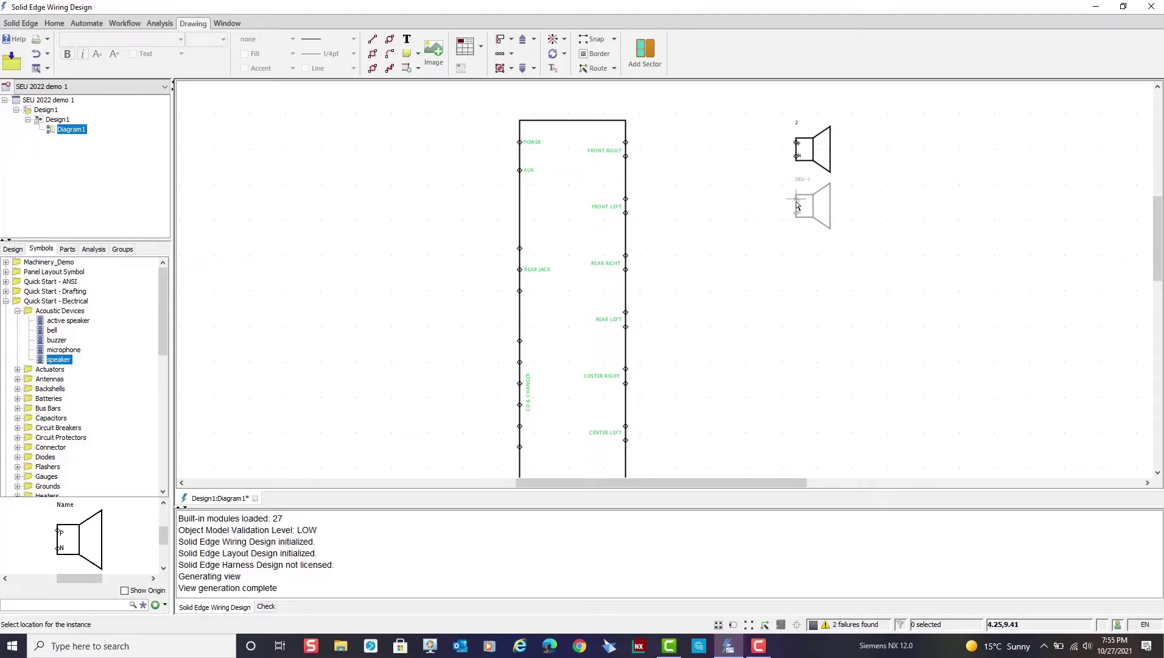
{"action": "left_click", "coordinate": [797, 205]}
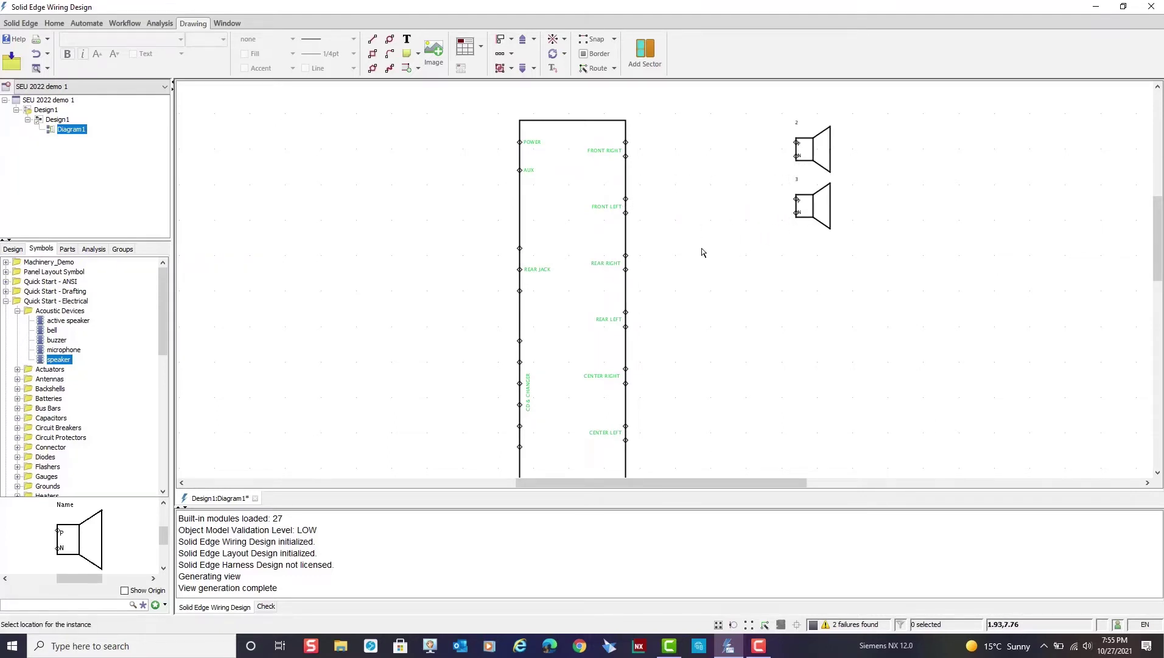
{"action": "left_click", "coordinate": [796, 260]}
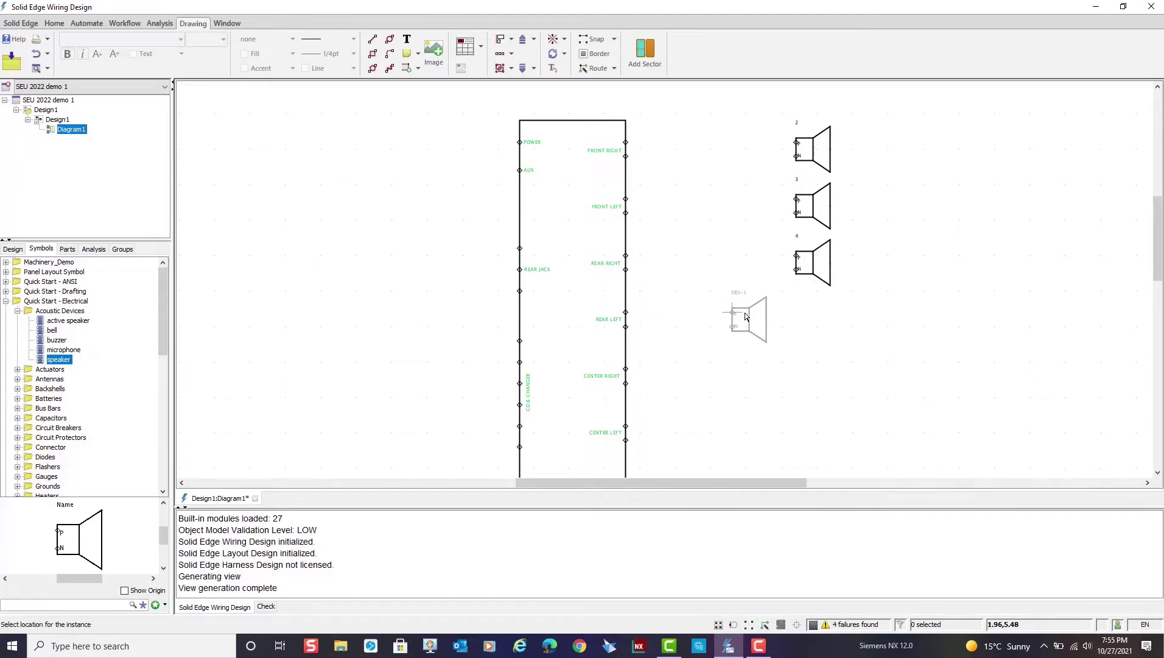
{"action": "left_click", "coordinate": [796, 316]}
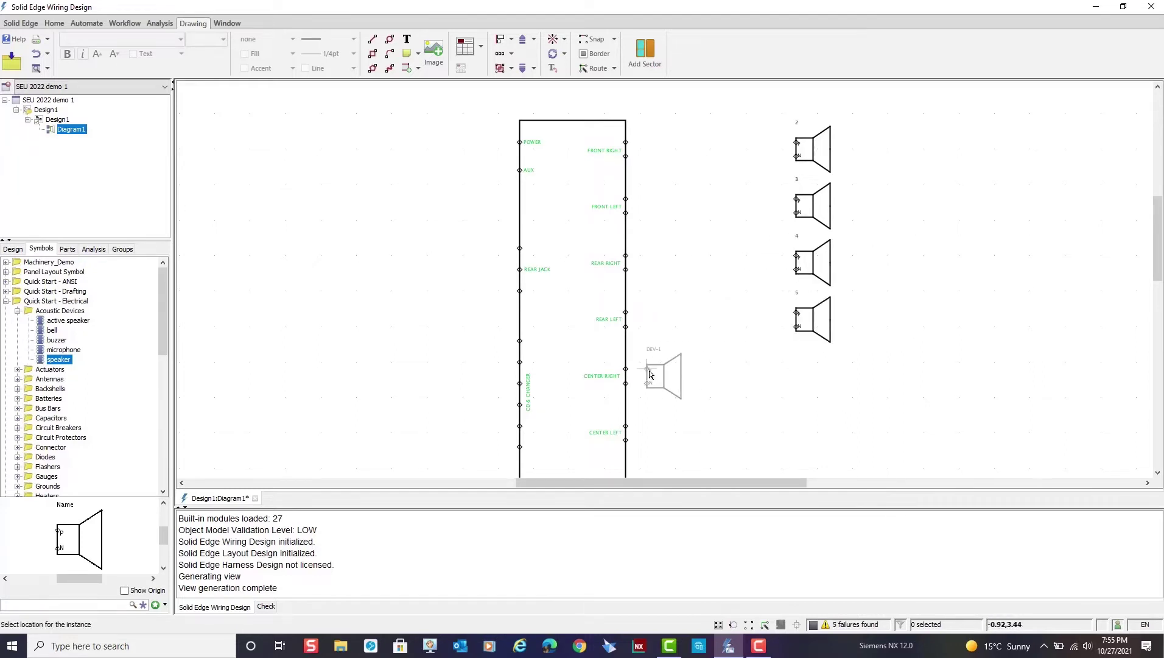
{"action": "left_click", "coordinate": [798, 374]}
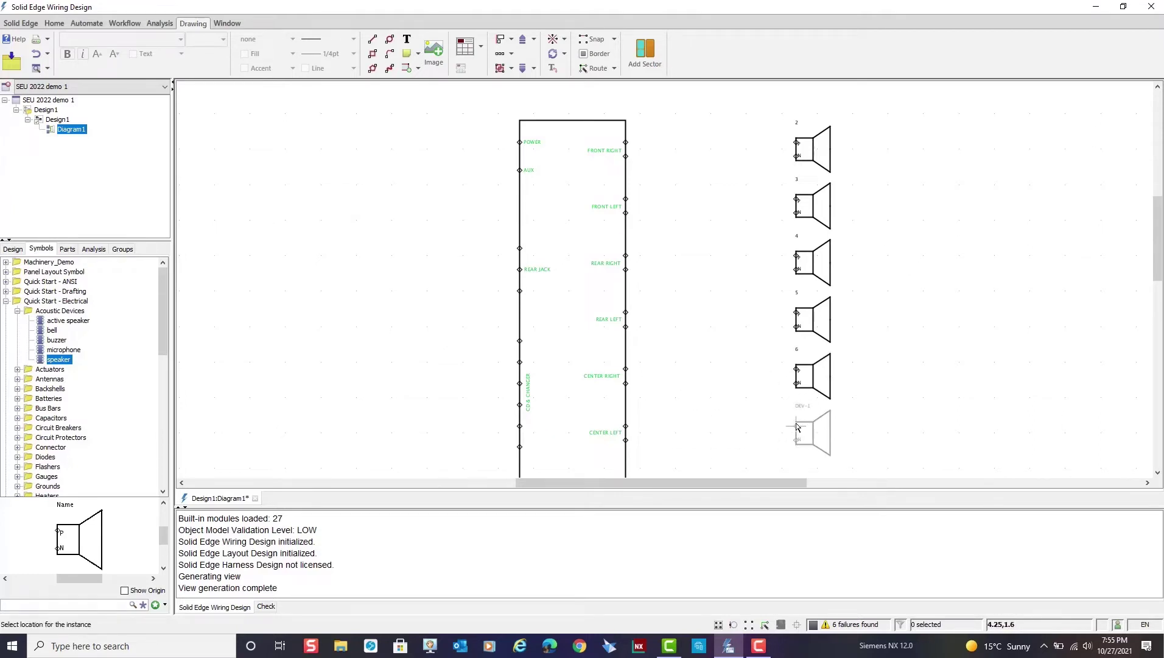
{"action": "left_click", "coordinate": [796, 426]}
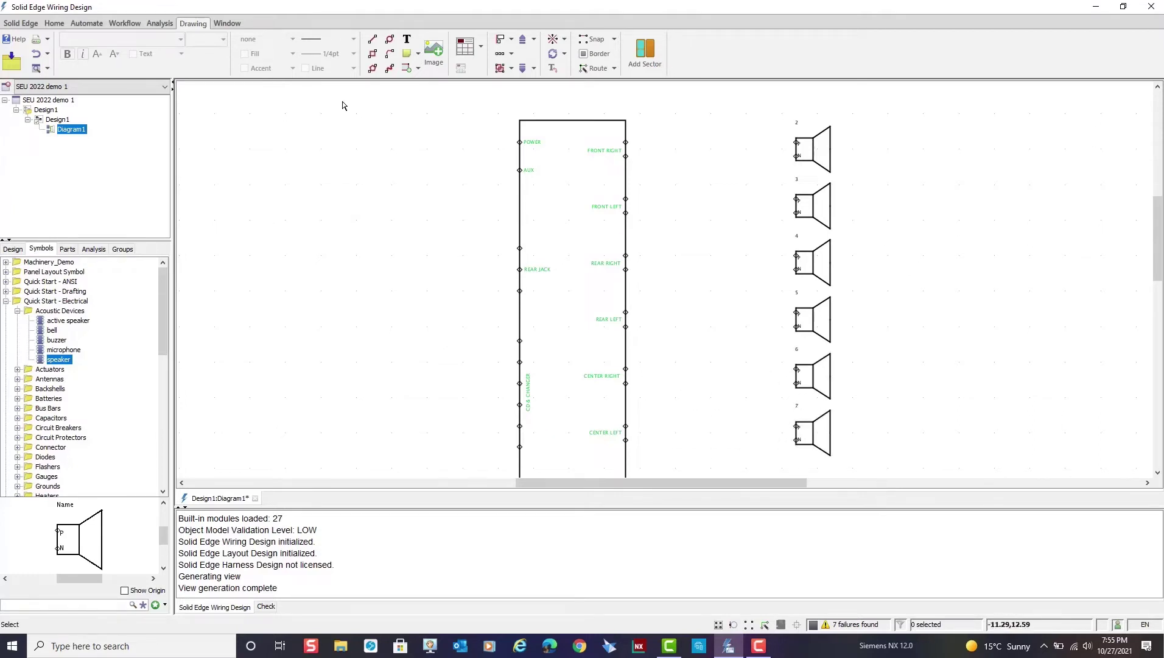
{"action": "left_click", "coordinate": [64, 23]}
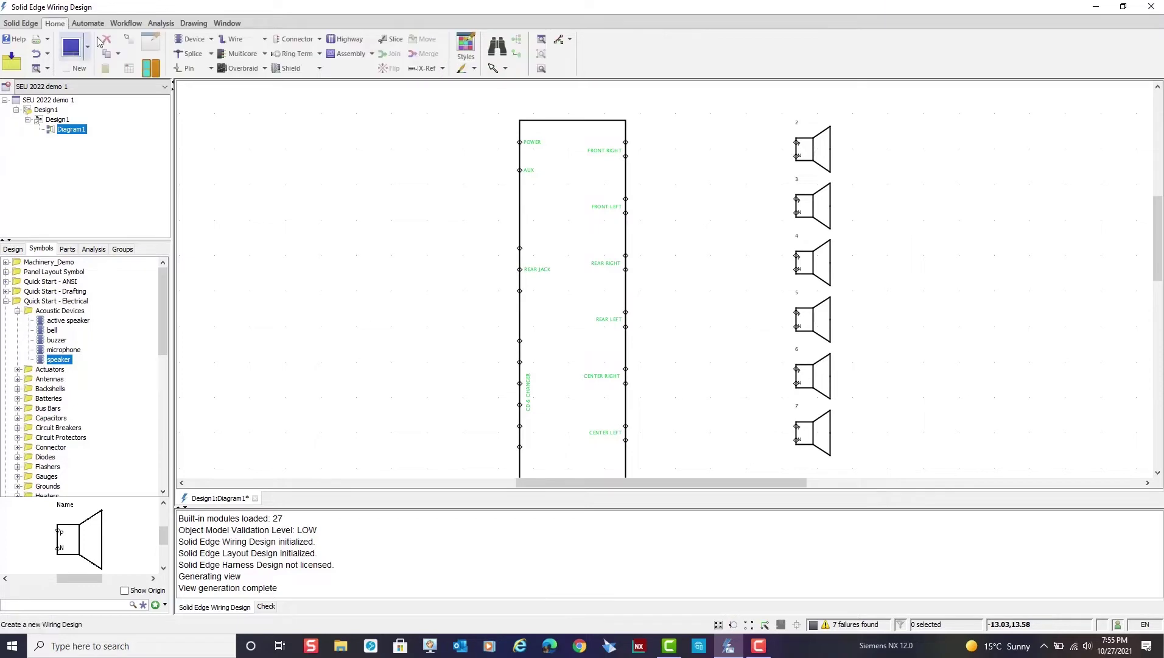
Place plug connector P1 on the AUDIO UNIT's FRONT RIGHT pins.
{"action": "left_click", "coordinate": [319, 40]}
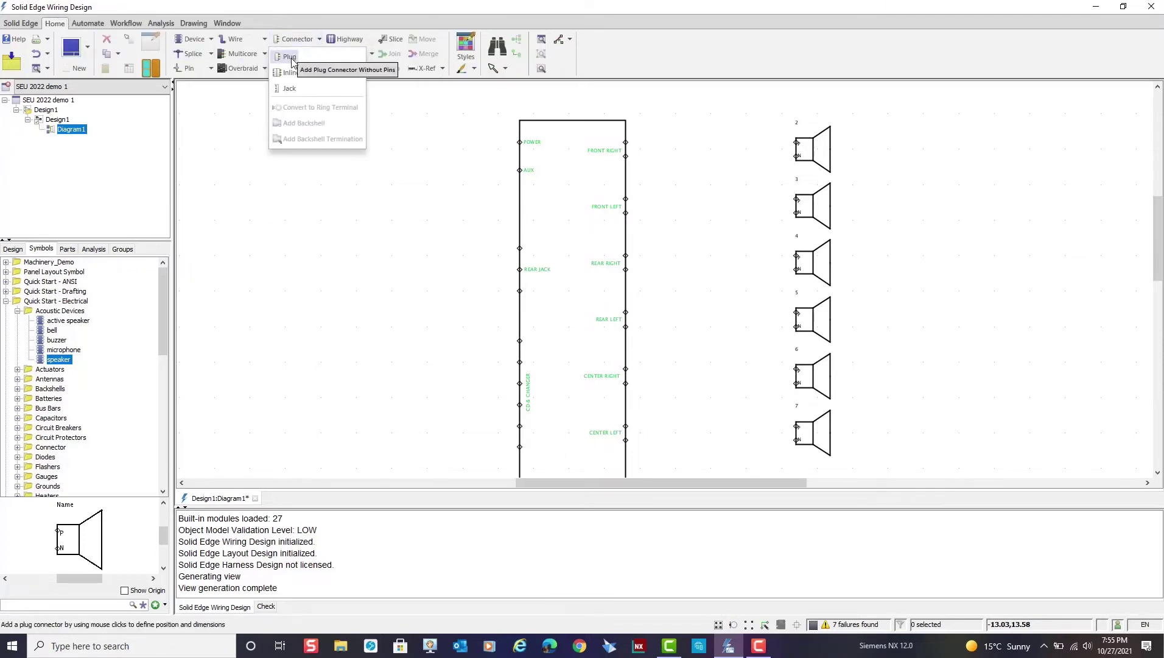
{"action": "left_click", "coordinate": [291, 57]}
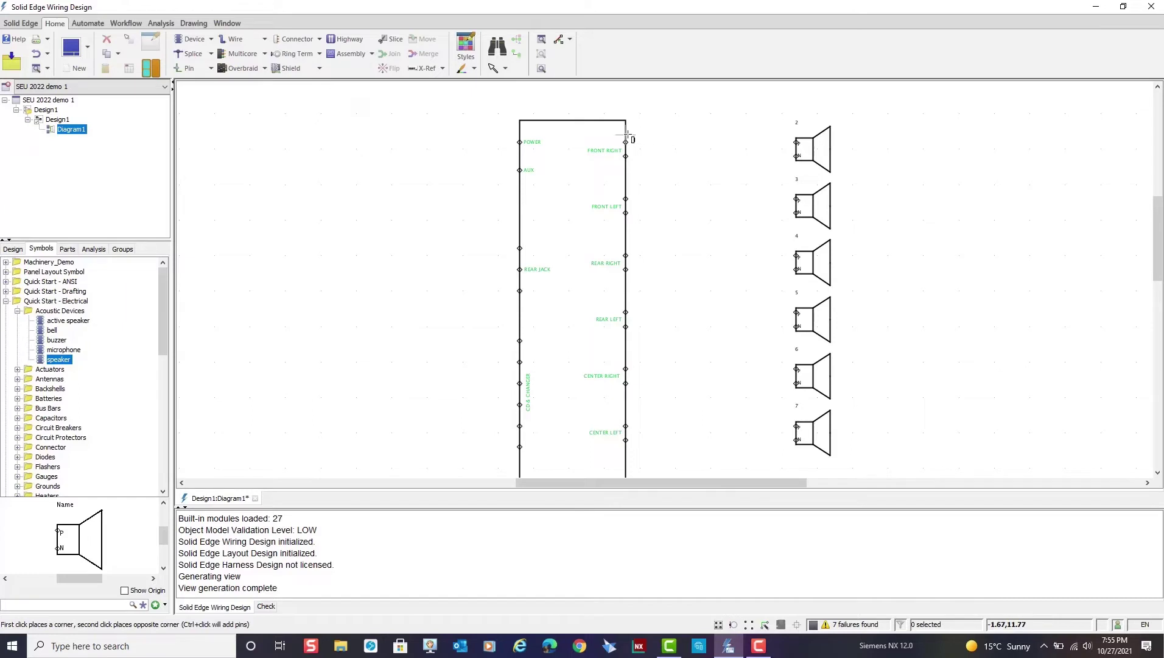
{"action": "left_click", "coordinate": [627, 134]}
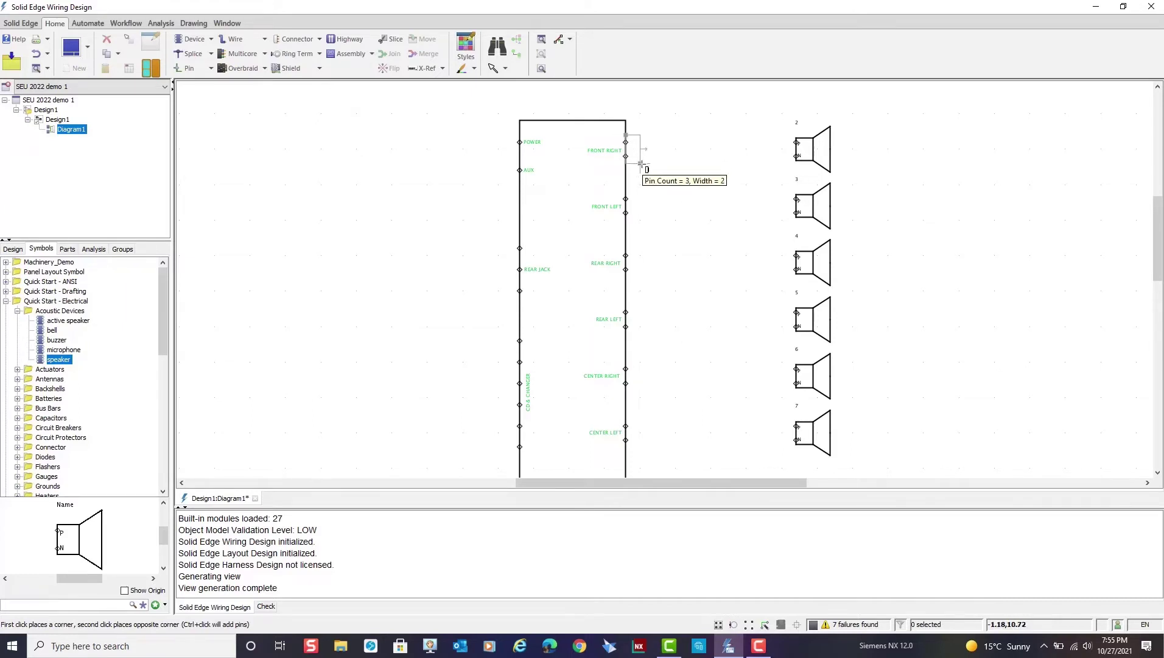
{"action": "left_click", "coordinate": [641, 162]}
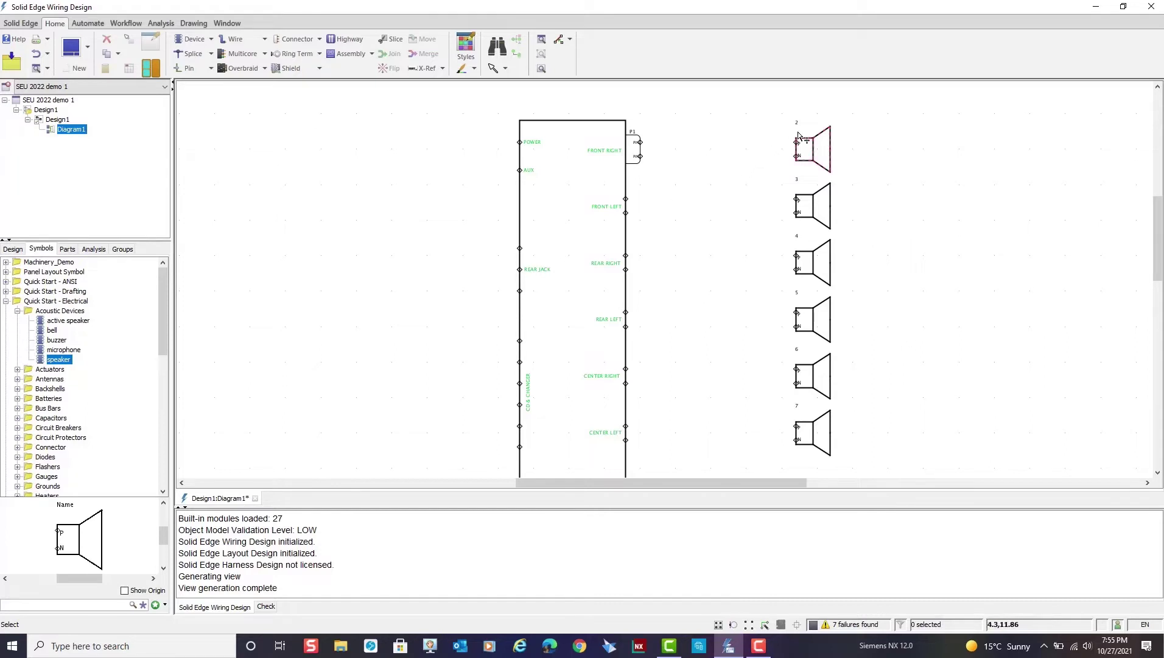
{"action": "scroll", "coordinate": [873, 140], "scroll_direction": "down", "scroll_amount": 1}
{"action": "scroll", "coordinate": [872, 140], "scroll_direction": "up", "scroll_amount": 2}
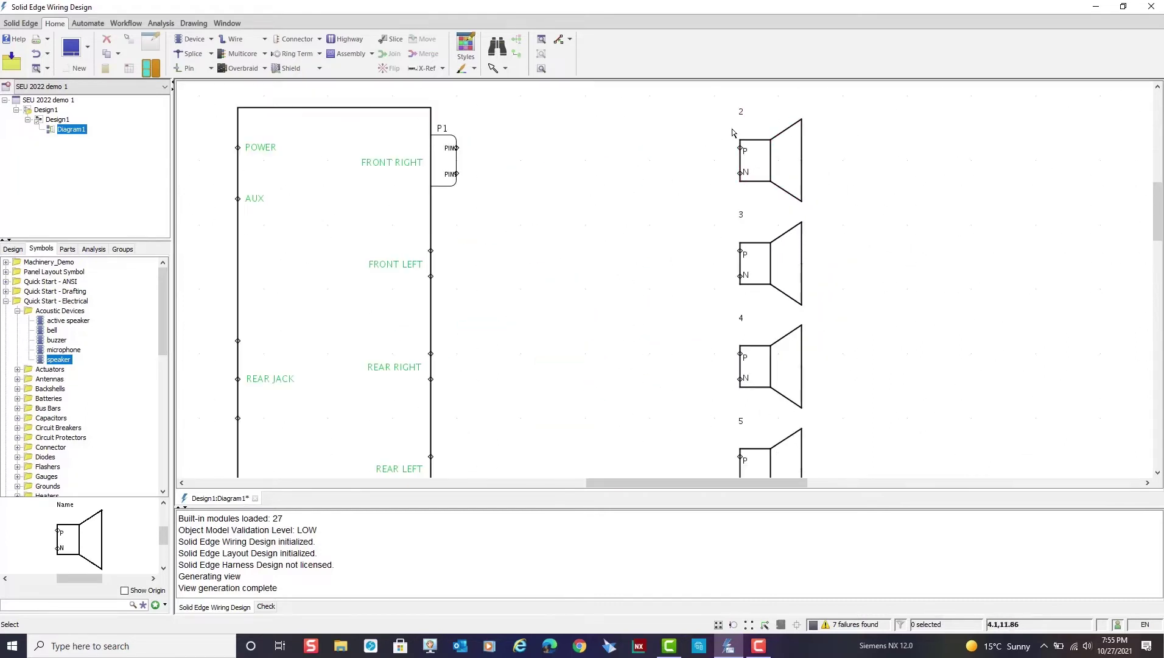
Place plug connector P2 on speaker 2's pins.
{"action": "left_click", "coordinate": [320, 40]}
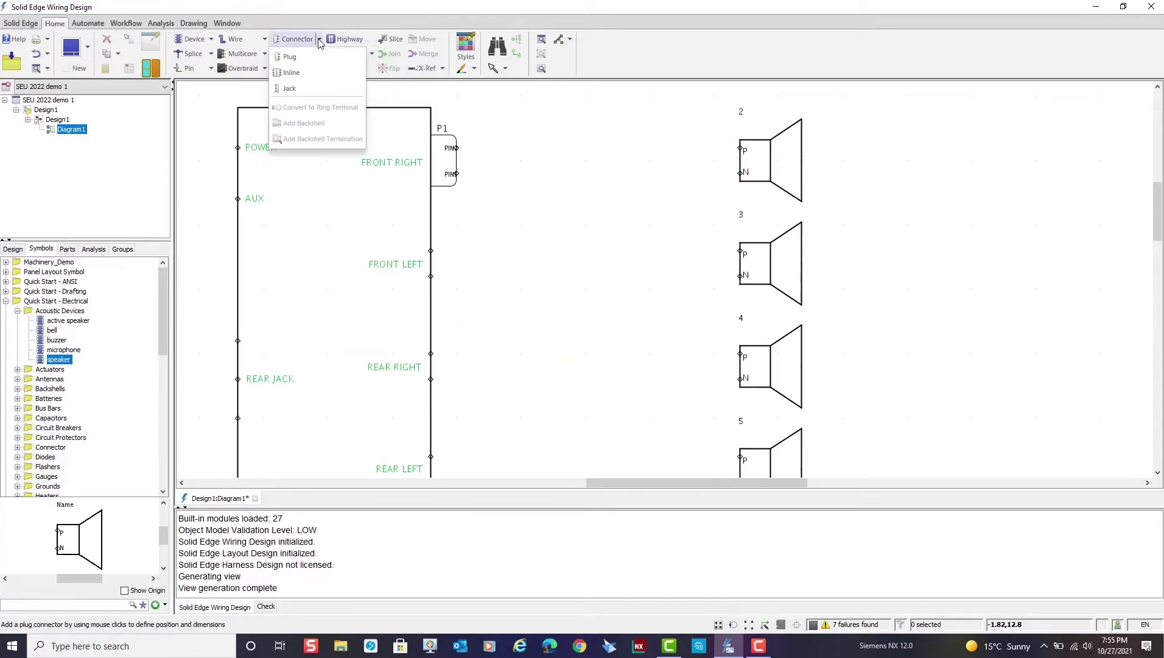
{"action": "left_click", "coordinate": [286, 56]}
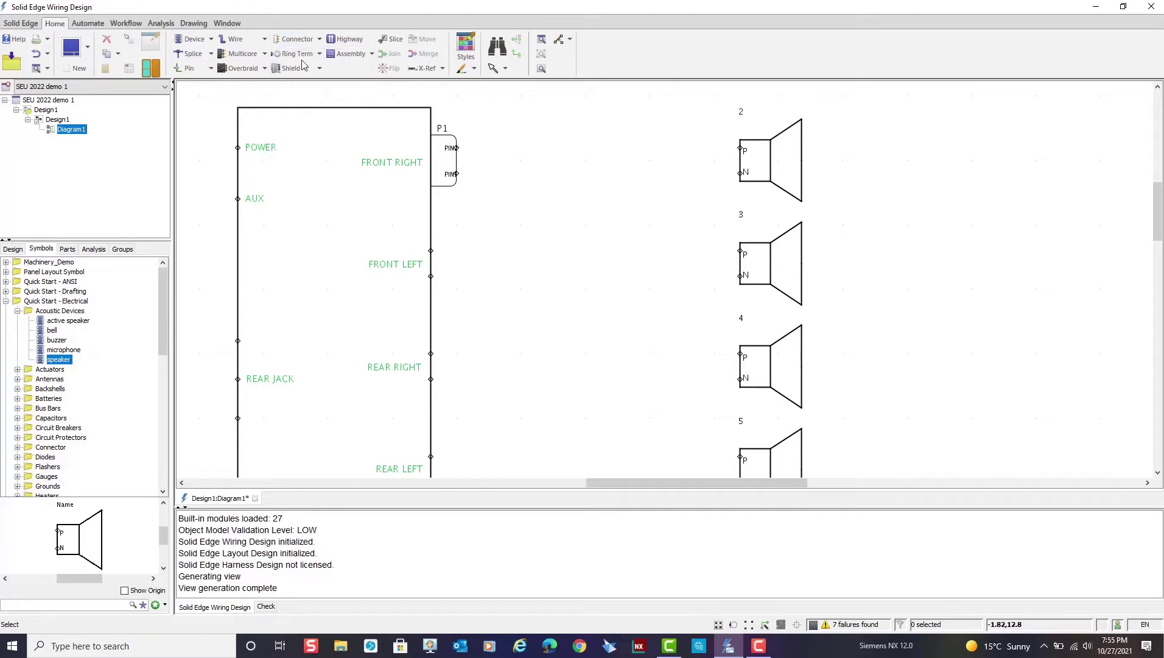
{"action": "left_click", "coordinate": [738, 134]}
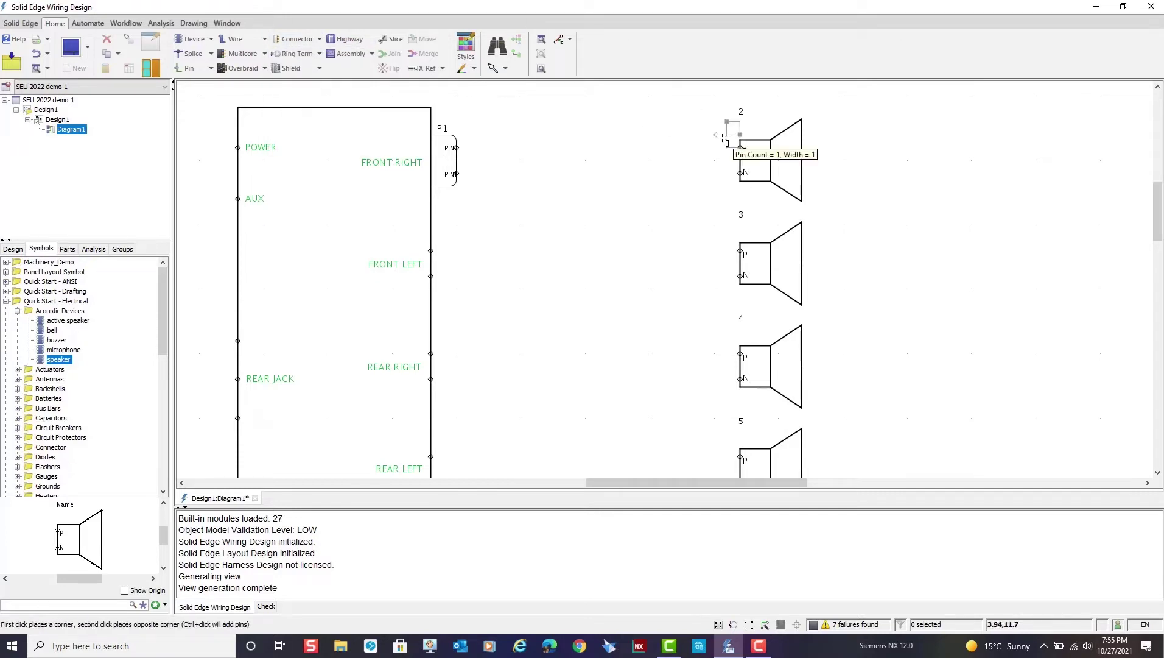
{"action": "left_click", "coordinate": [708, 188]}
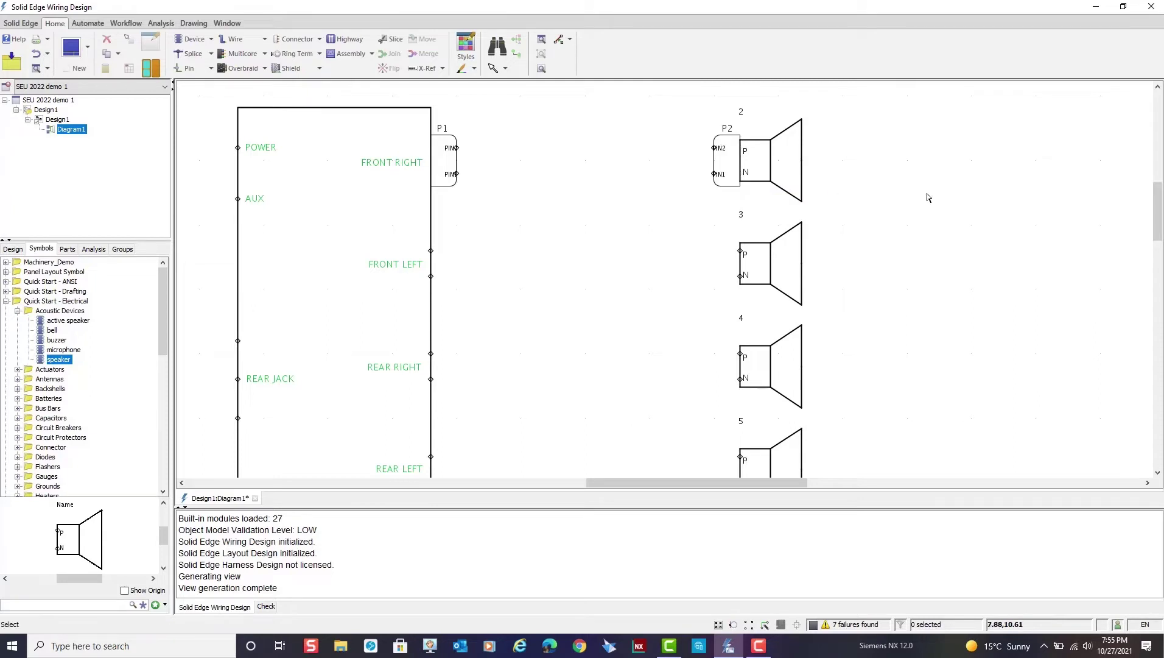
{"action": "scroll", "coordinate": [928, 193], "scroll_direction": "up", "scroll_amount": 2}
{"action": "scroll", "coordinate": [926, 183], "scroll_direction": "down", "scroll_amount": 4}
{"action": "scroll", "coordinate": [922, 165], "scroll_direction": "down", "scroll_amount": 1}
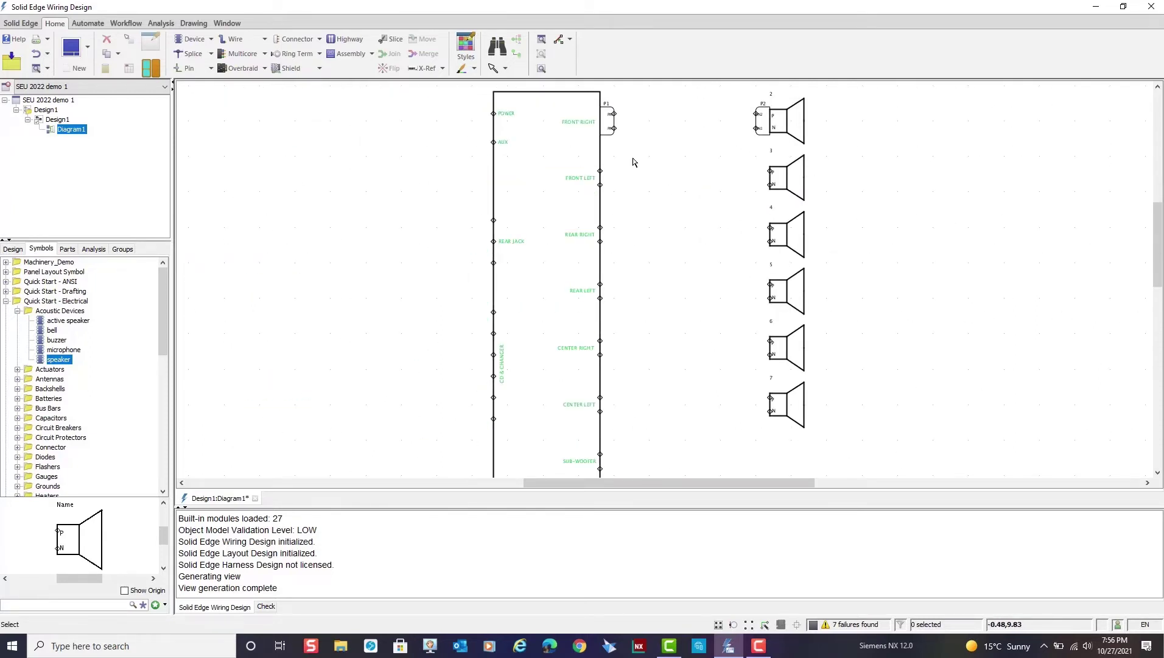
Copy P1 onto the FRONT LEFT, REAR RIGHT, REAR LEFT, CENTER RIGHT and CENTER LEFT outputs.
{"action": "left_click", "coordinate": [610, 135]}
{"action": "right_click", "coordinate": [611, 137]}
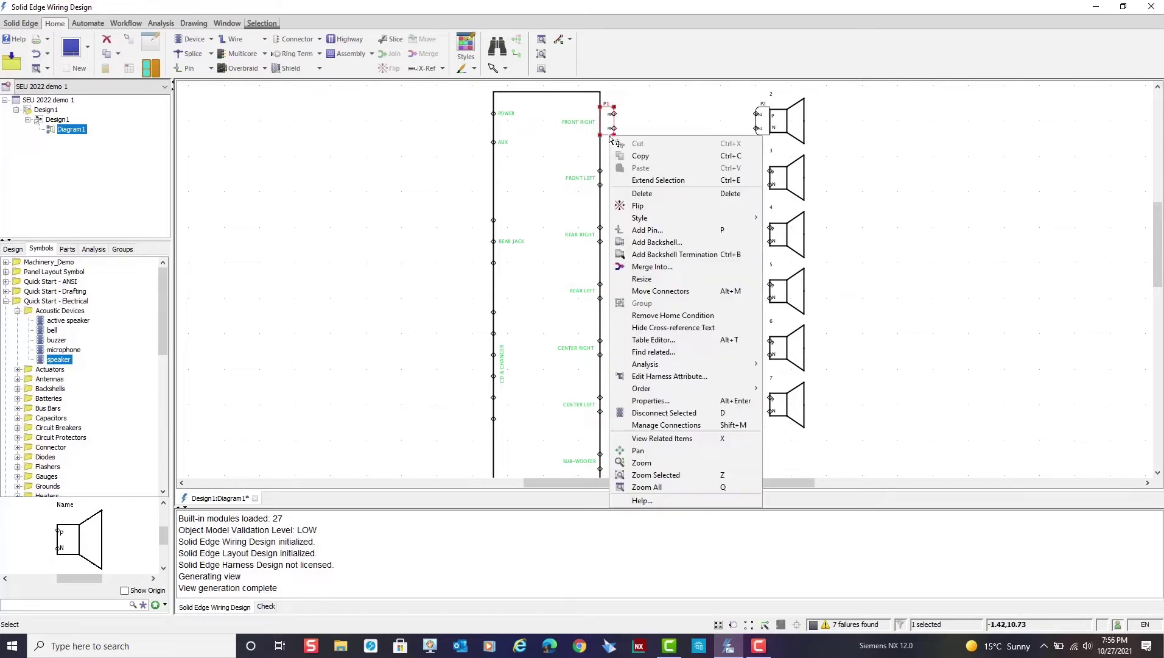
{"action": "left_click", "coordinate": [647, 157]}
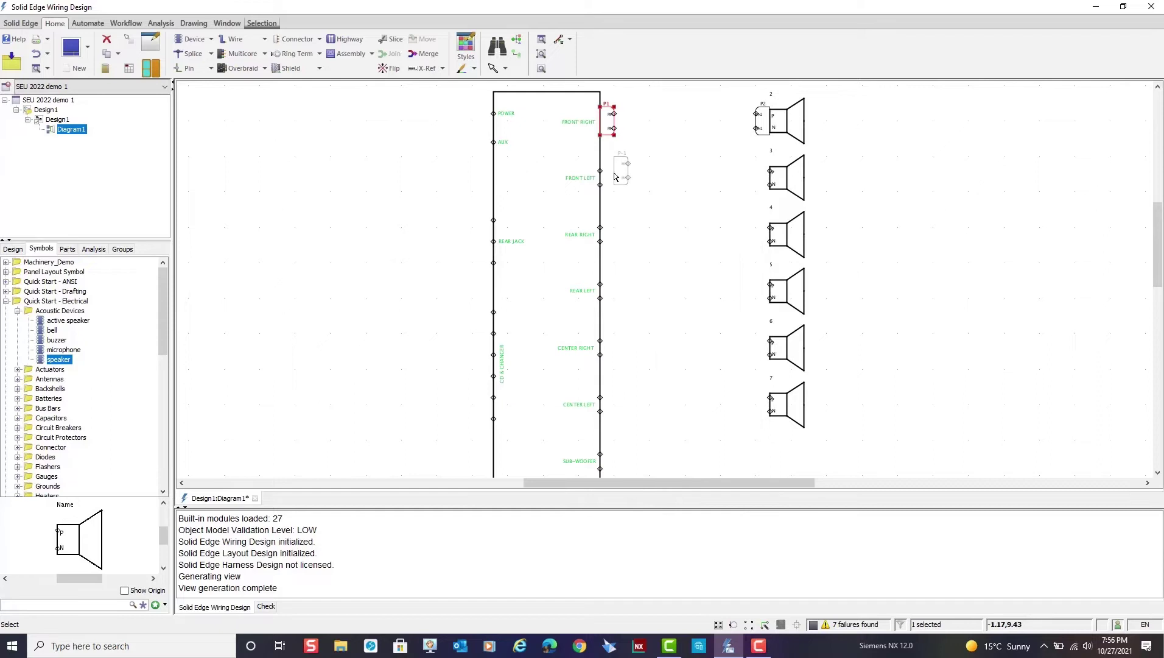
{"action": "right_click", "coordinate": [609, 181]}
{"action": "left_click", "coordinate": [646, 209]}
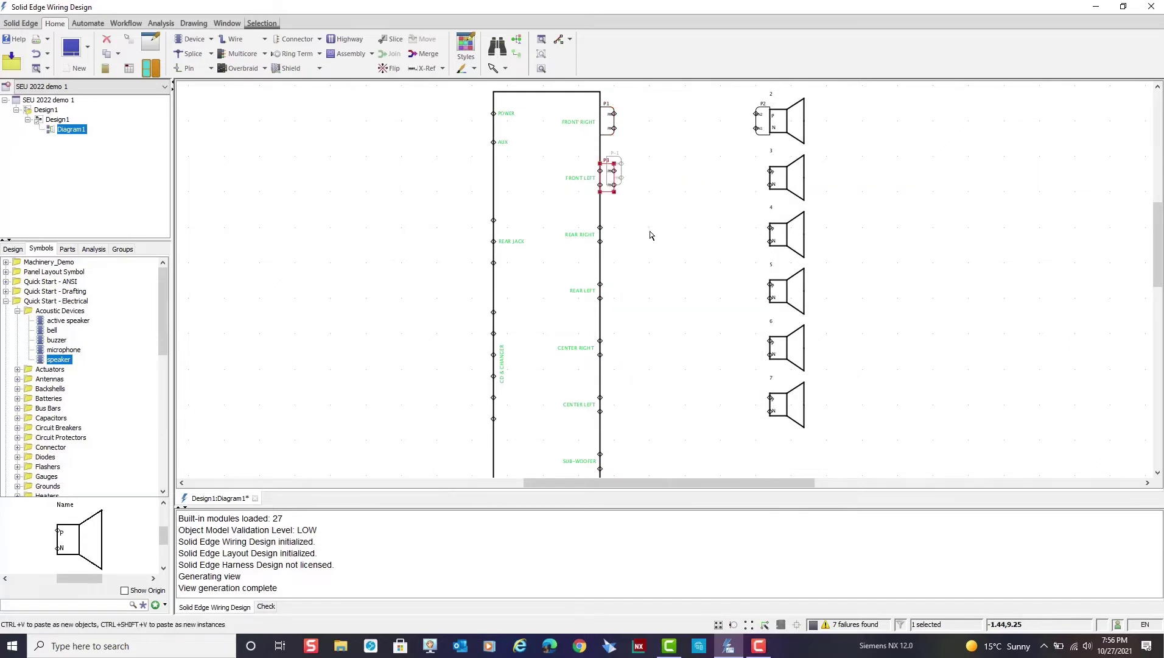
{"action": "right_click", "coordinate": [608, 236]}
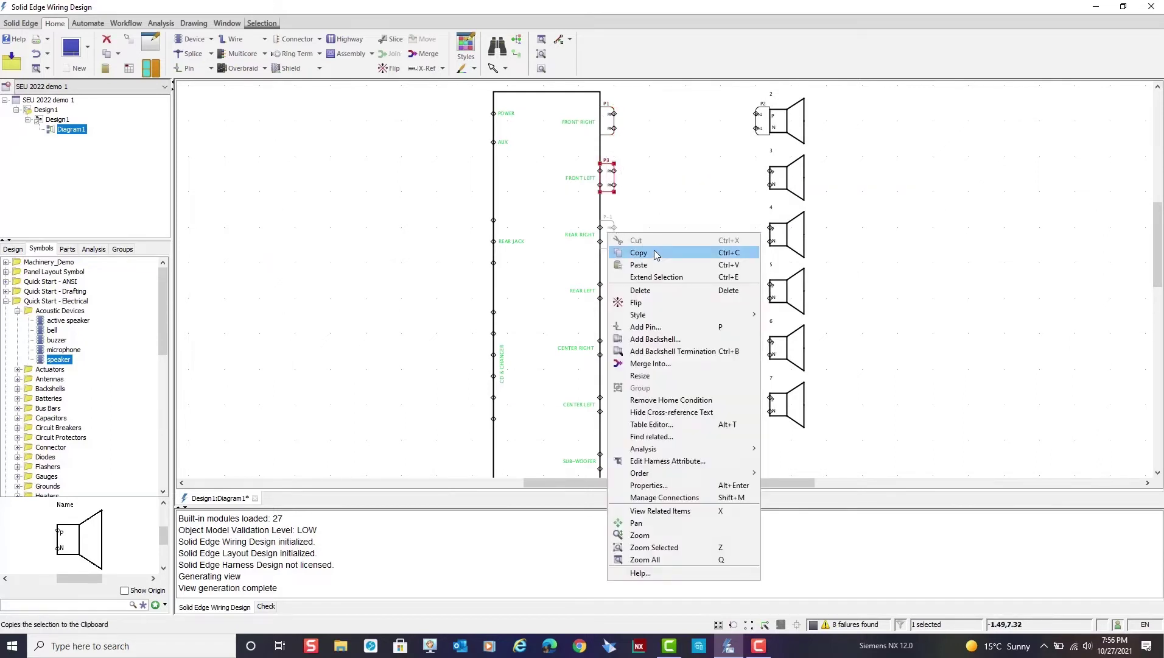
{"action": "left_click", "coordinate": [646, 265]}
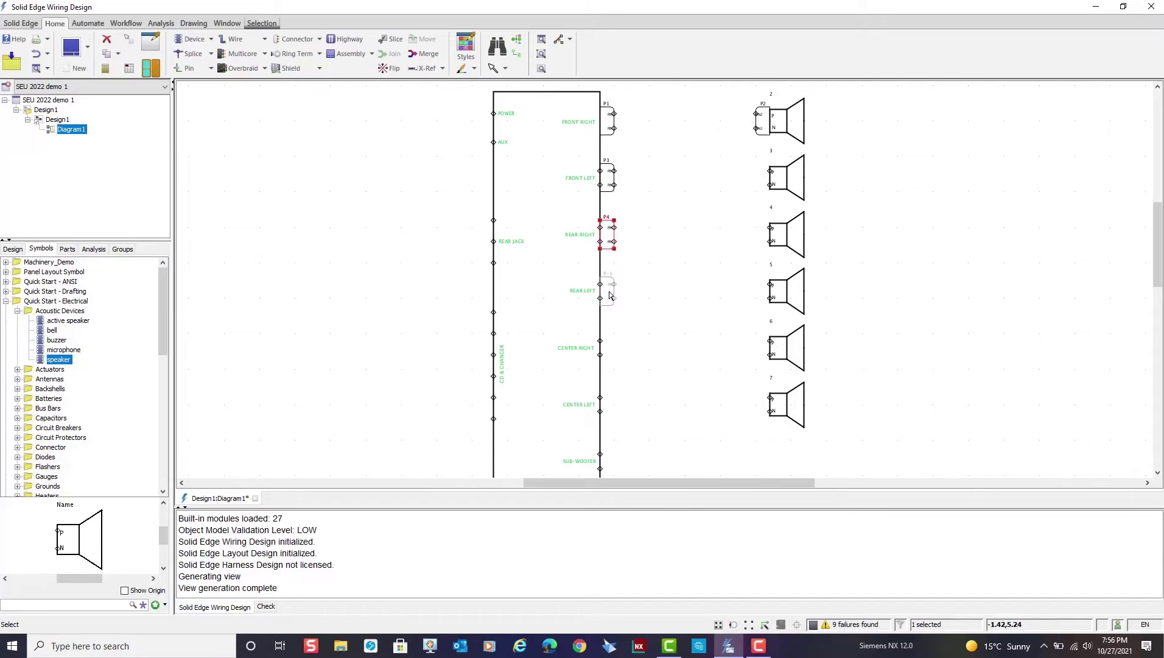
{"action": "right_click", "coordinate": [609, 295]}
{"action": "left_click", "coordinate": [644, 323]}
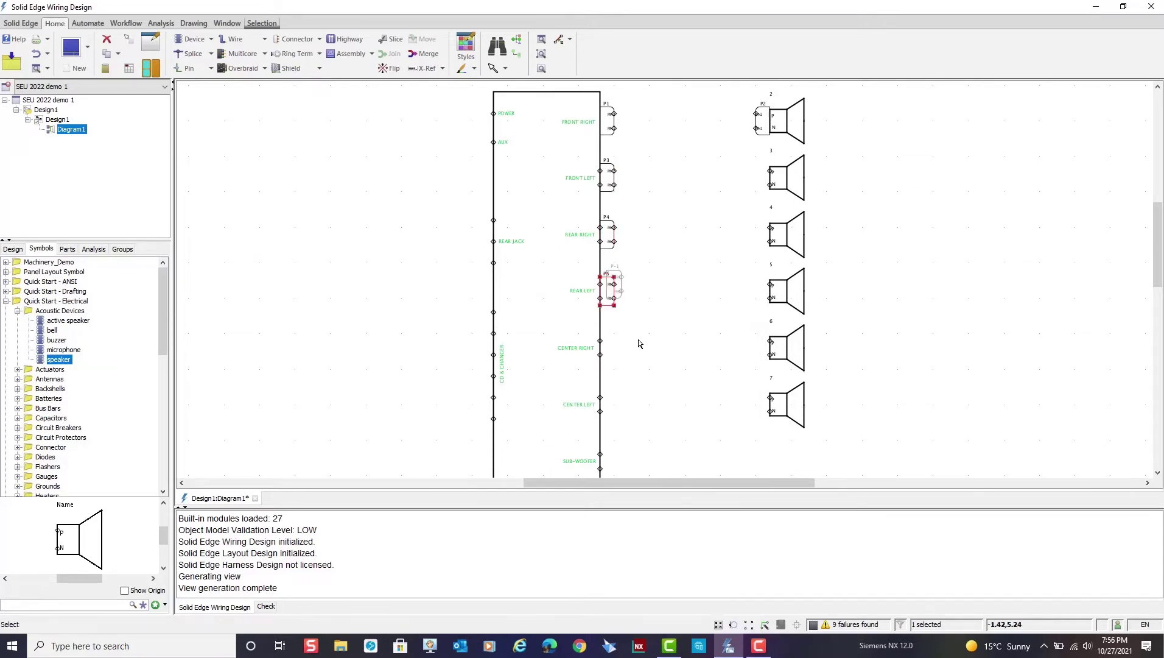
{"action": "right_click", "coordinate": [606, 349]}
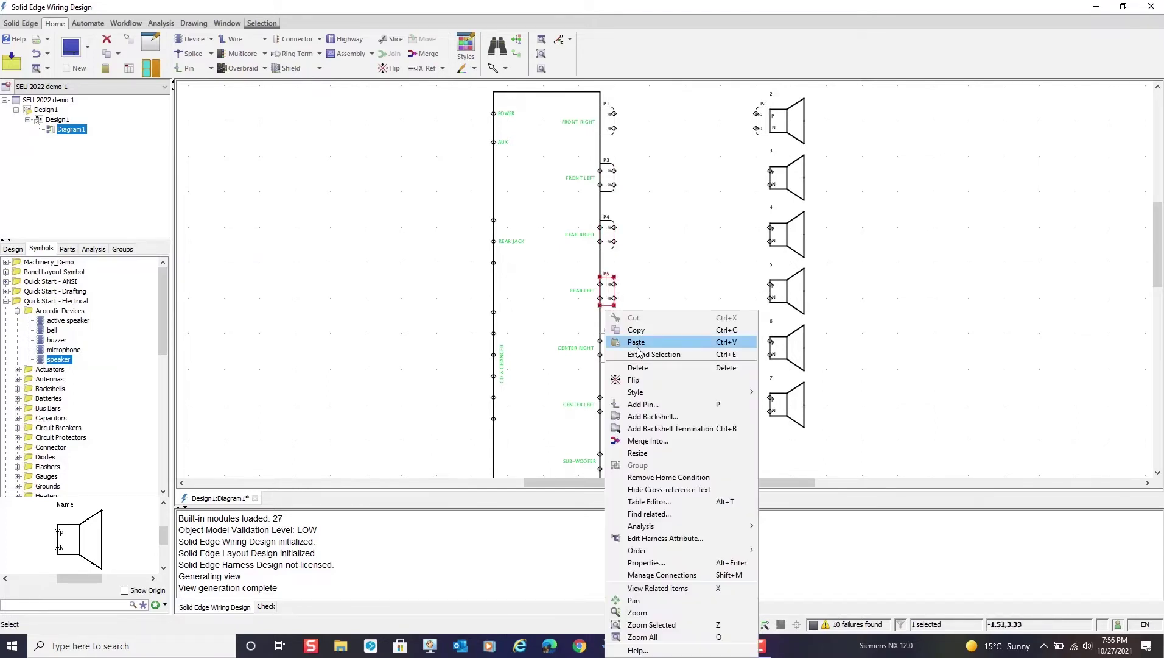
{"action": "left_click", "coordinate": [638, 343]}
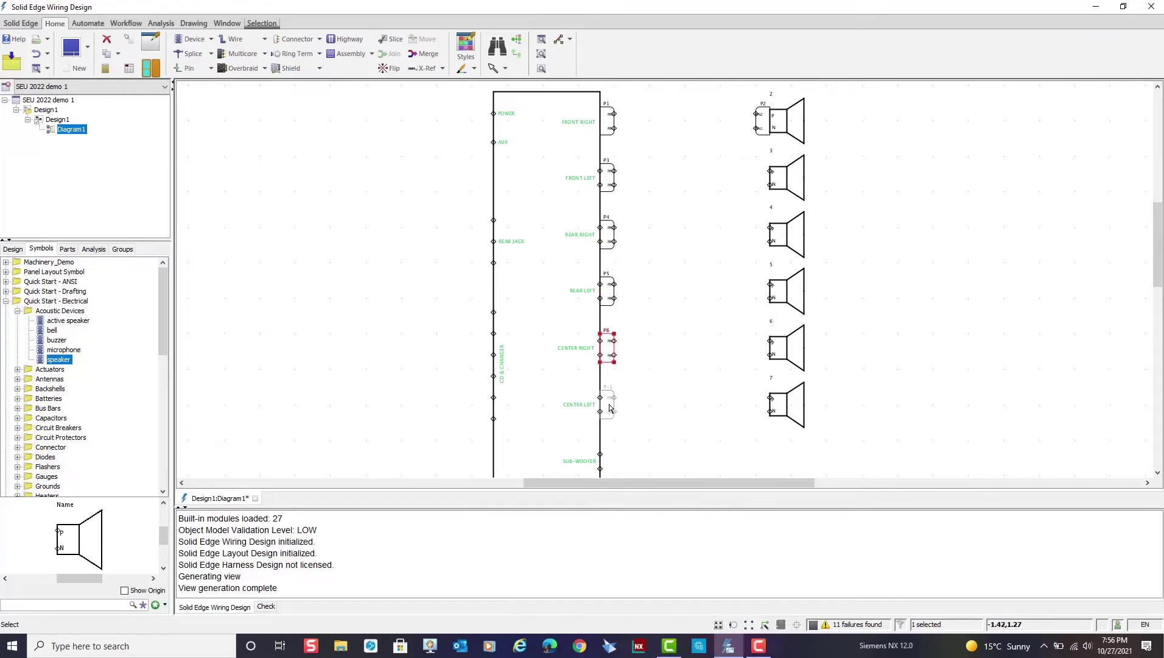
{"action": "right_click", "coordinate": [611, 405]}
{"action": "left_click", "coordinate": [640, 342]}
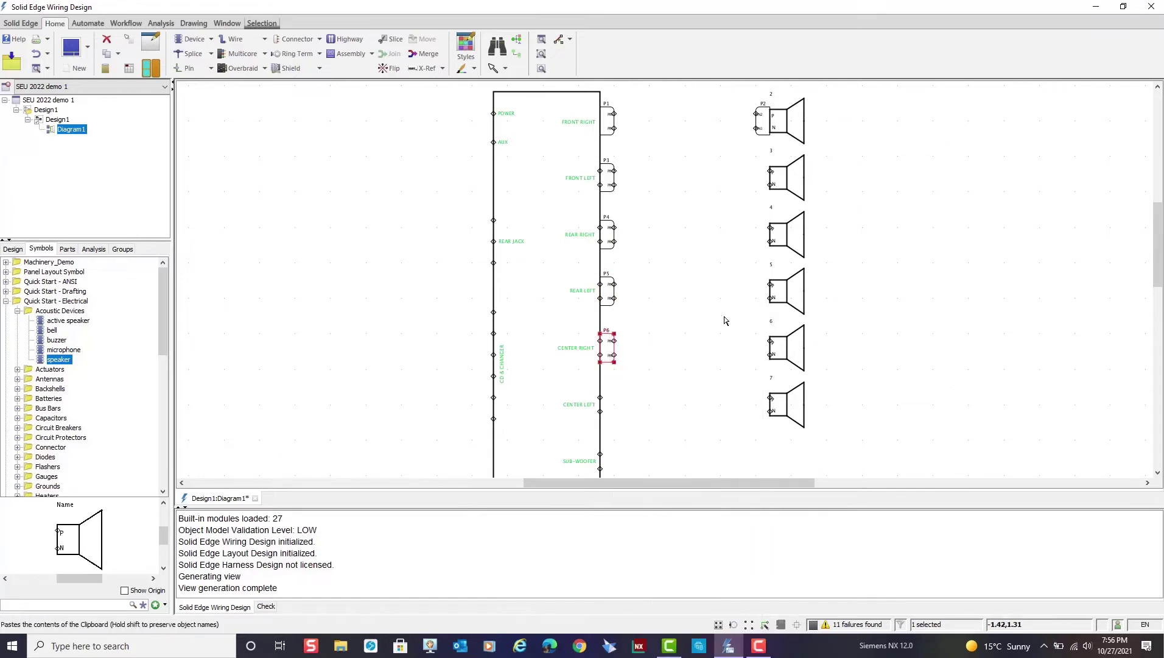
Copy speaker 2's connector onto speakers 3 through 7.
{"action": "left_click", "coordinate": [757, 123]}
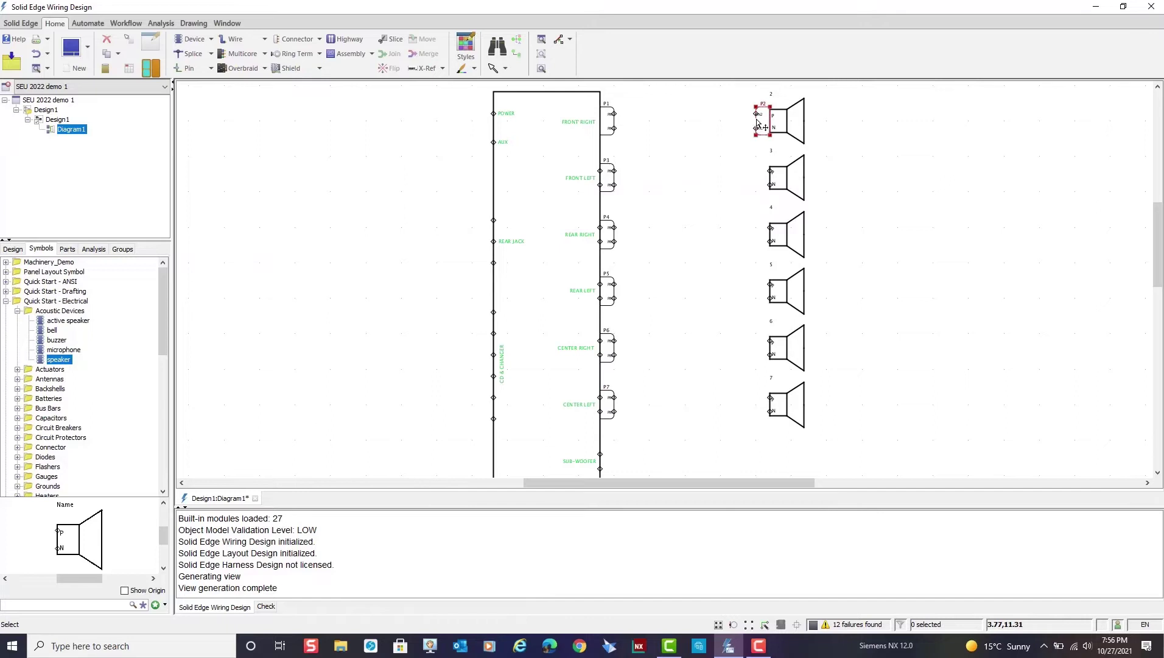
{"action": "right_click", "coordinate": [758, 124]}
{"action": "left_click", "coordinate": [782, 138]}
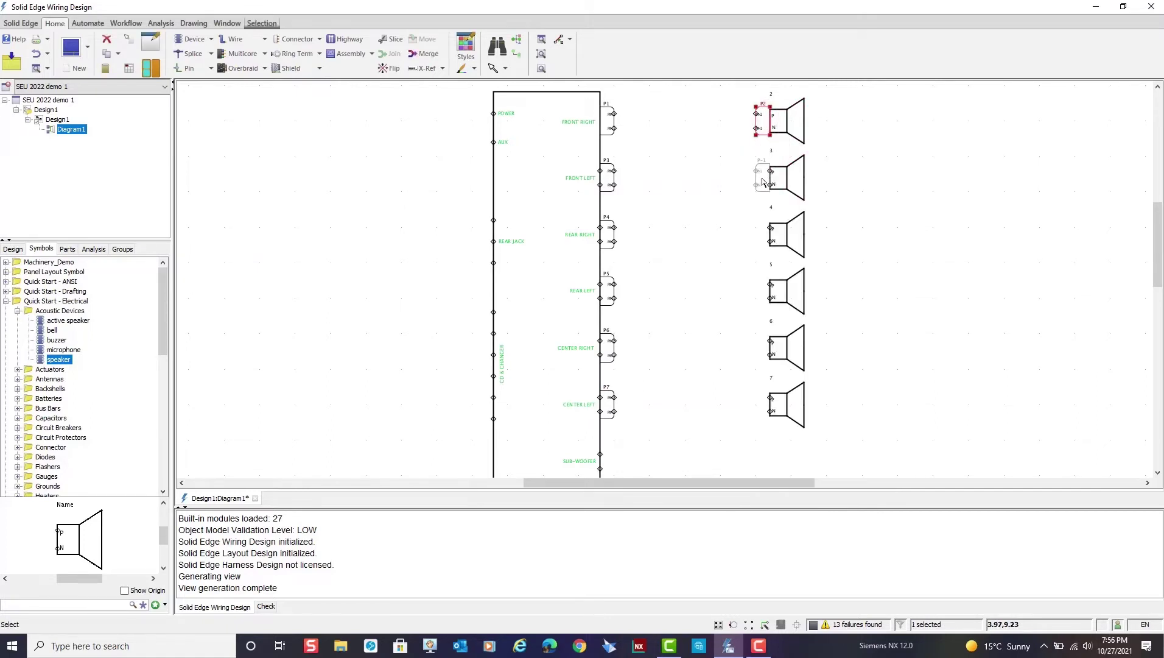
{"action": "right_click", "coordinate": [762, 181]}
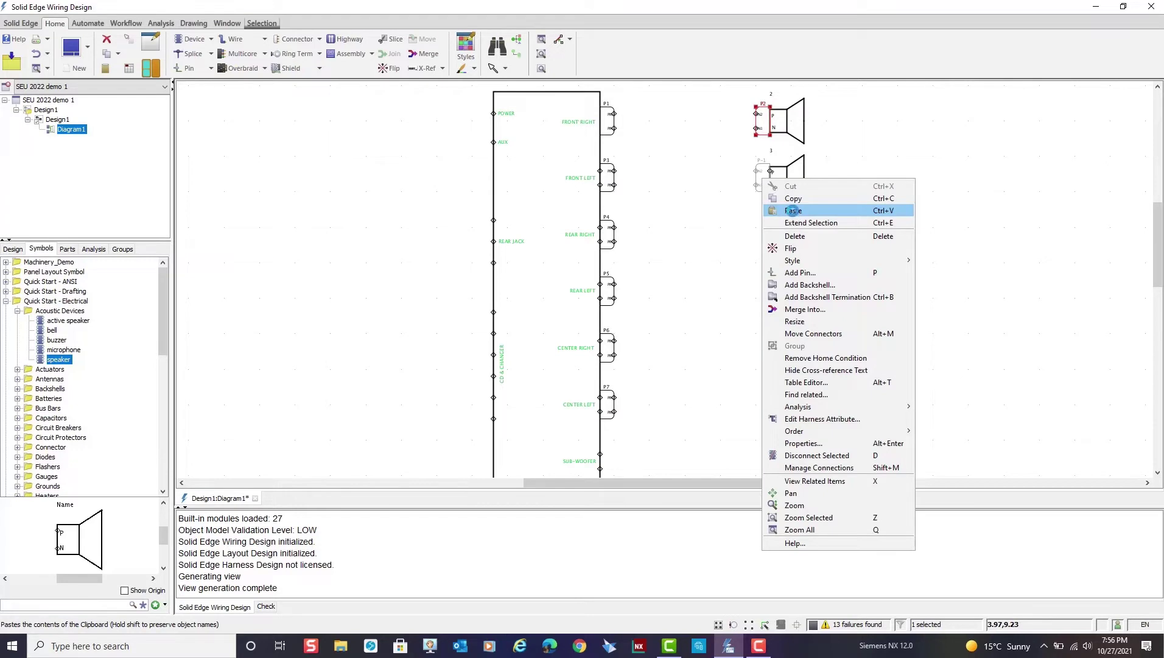
{"action": "left_click", "coordinate": [787, 209]}
{"action": "right_click", "coordinate": [764, 241]}
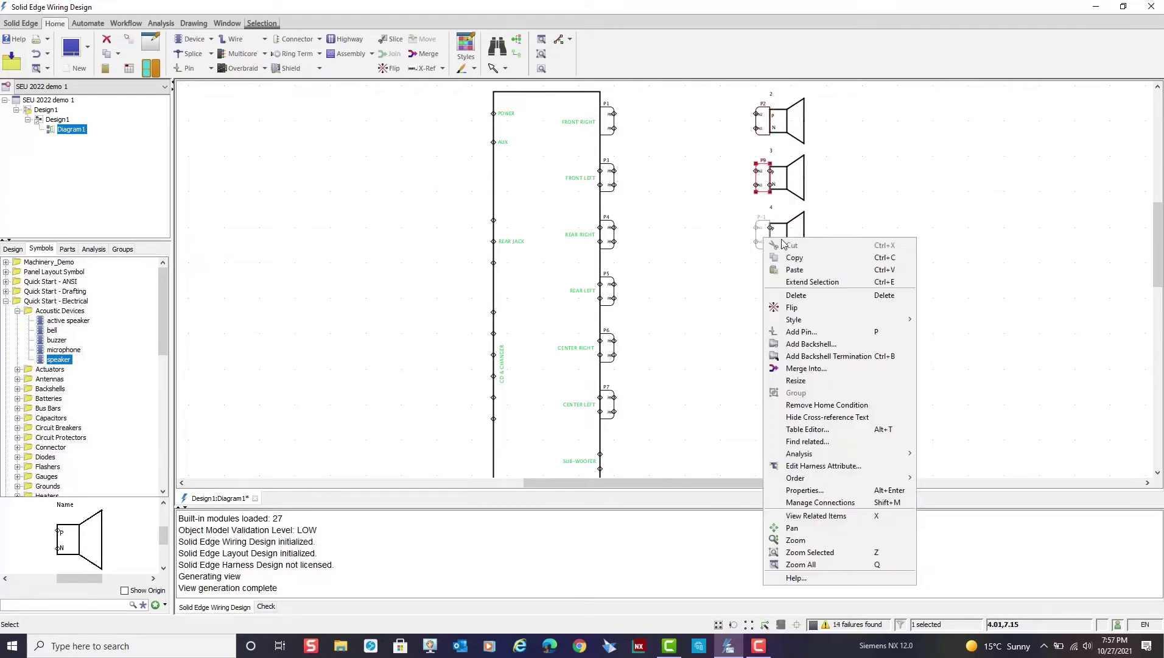
{"action": "left_click", "coordinate": [804, 270]}
{"action": "right_click", "coordinate": [765, 298]}
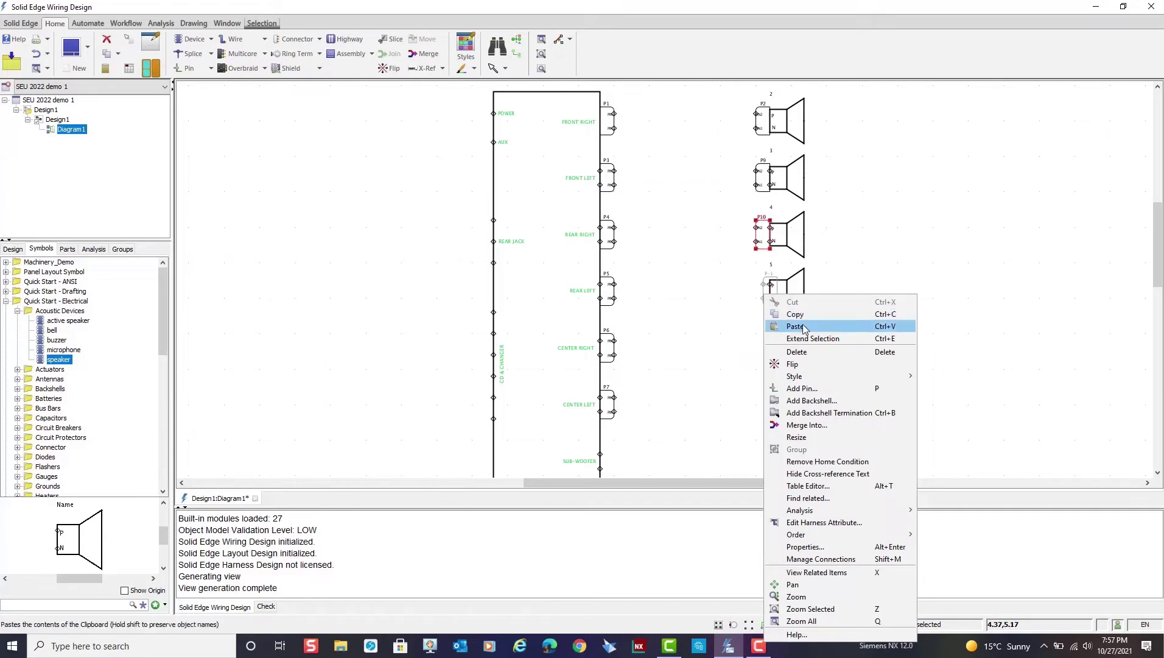
{"action": "left_click", "coordinate": [804, 329]}
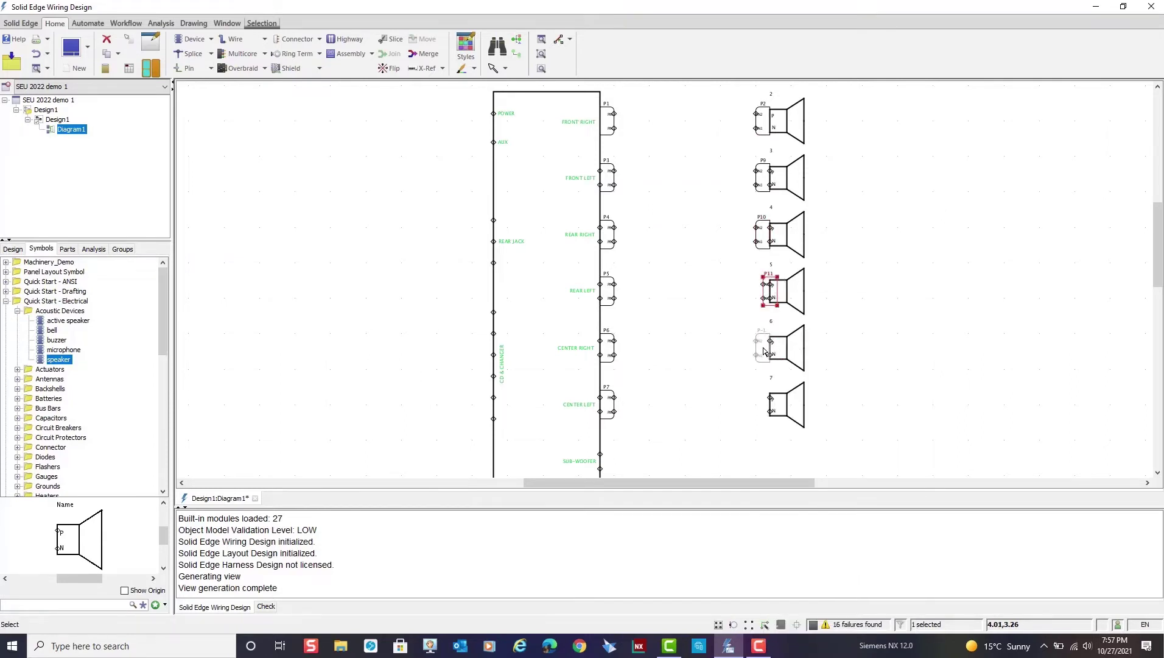
{"action": "right_click", "coordinate": [765, 352]}
{"action": "left_click", "coordinate": [795, 342]}
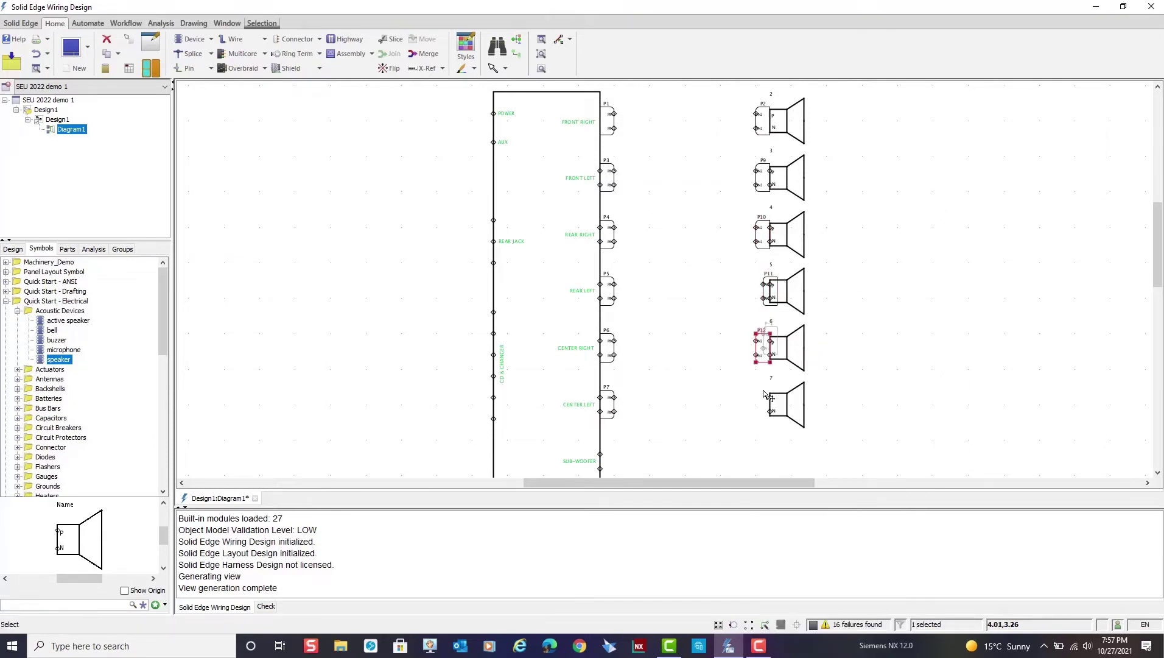
{"action": "right_click", "coordinate": [766, 405]}
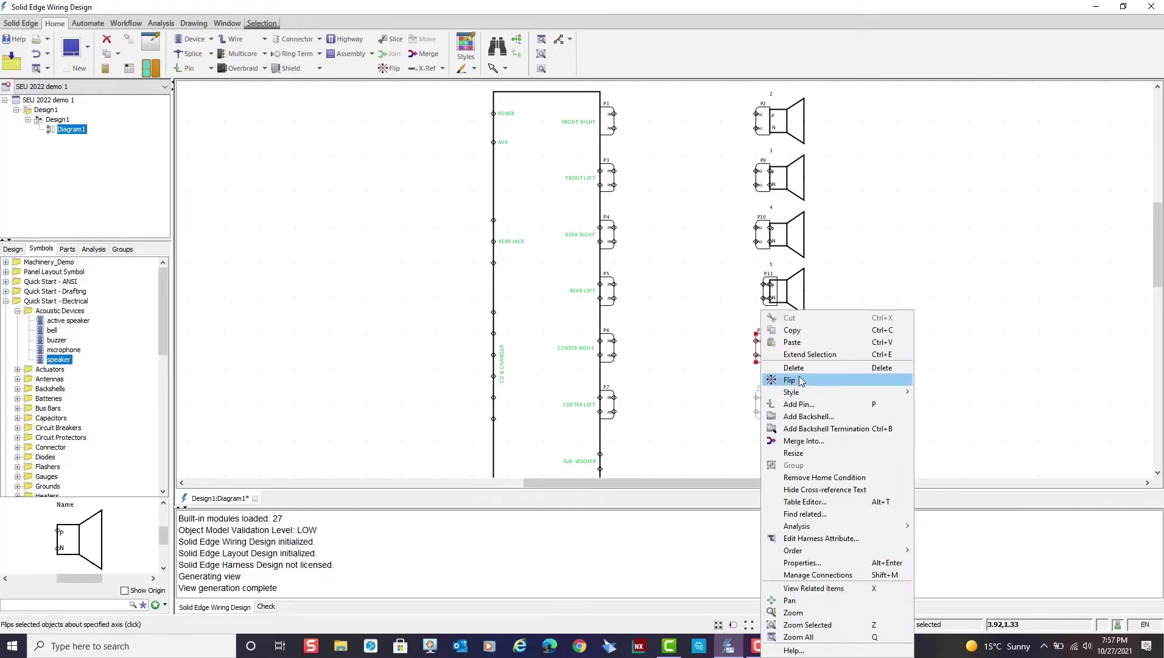
{"action": "left_click", "coordinate": [791, 343]}
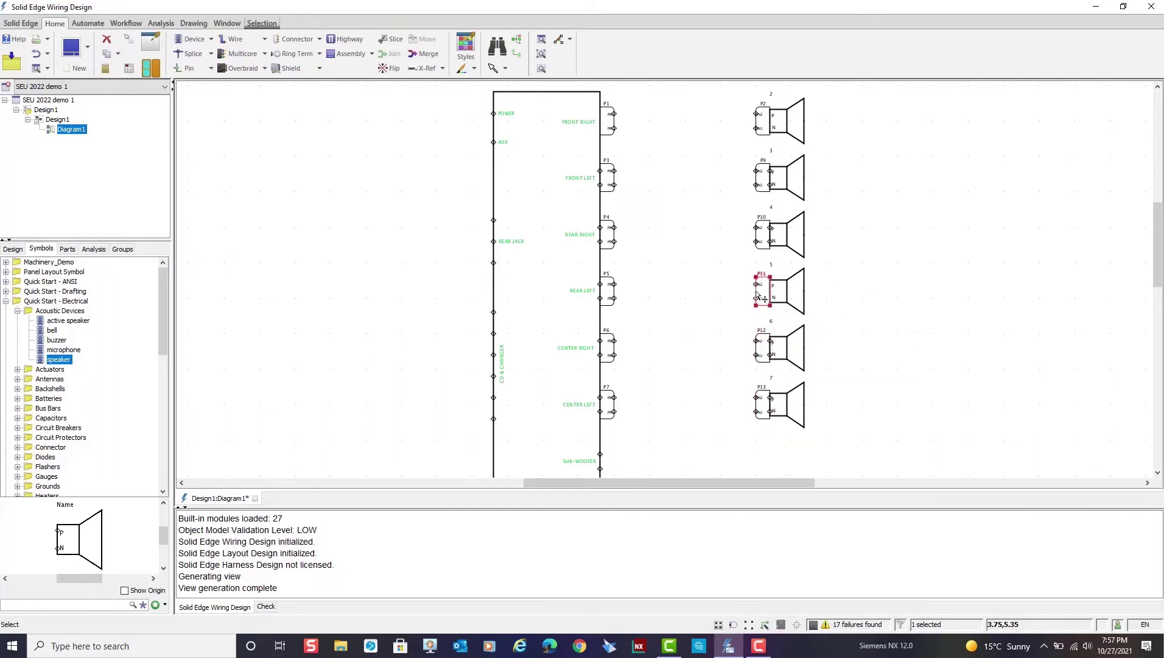
{"action": "left_click", "coordinate": [205, 116]}
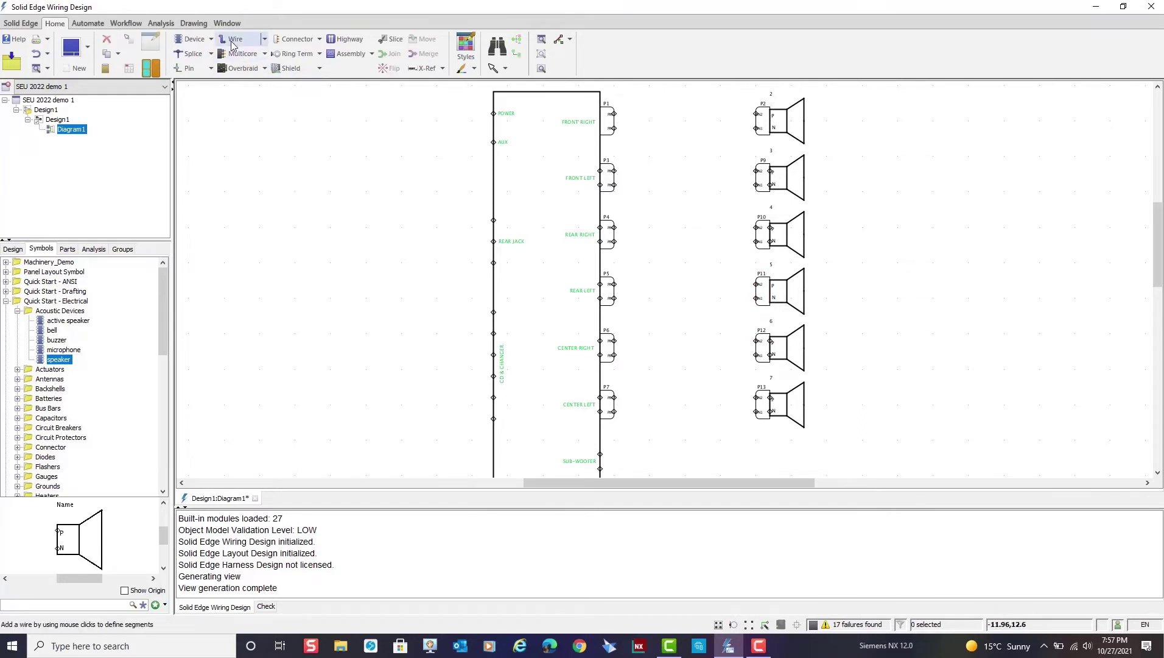
Connect multiple wires between all six speaker connectors and the audio unit plugs P1–P7.
{"action": "left_click", "coordinate": [264, 39]}
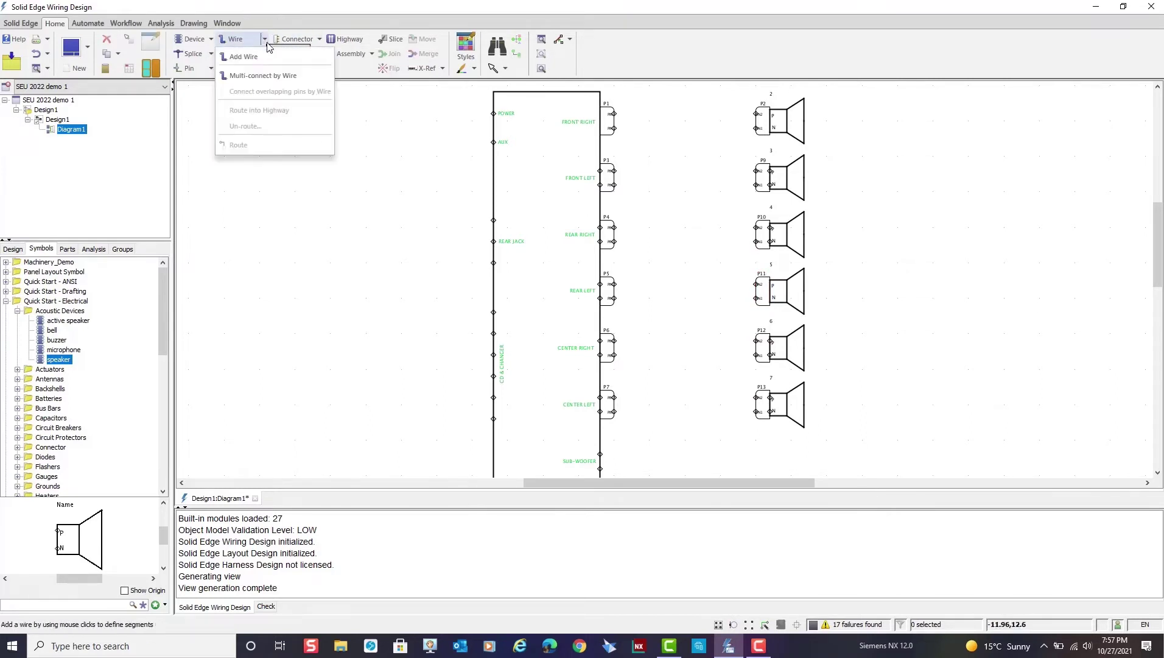
{"action": "left_click", "coordinate": [266, 76]}
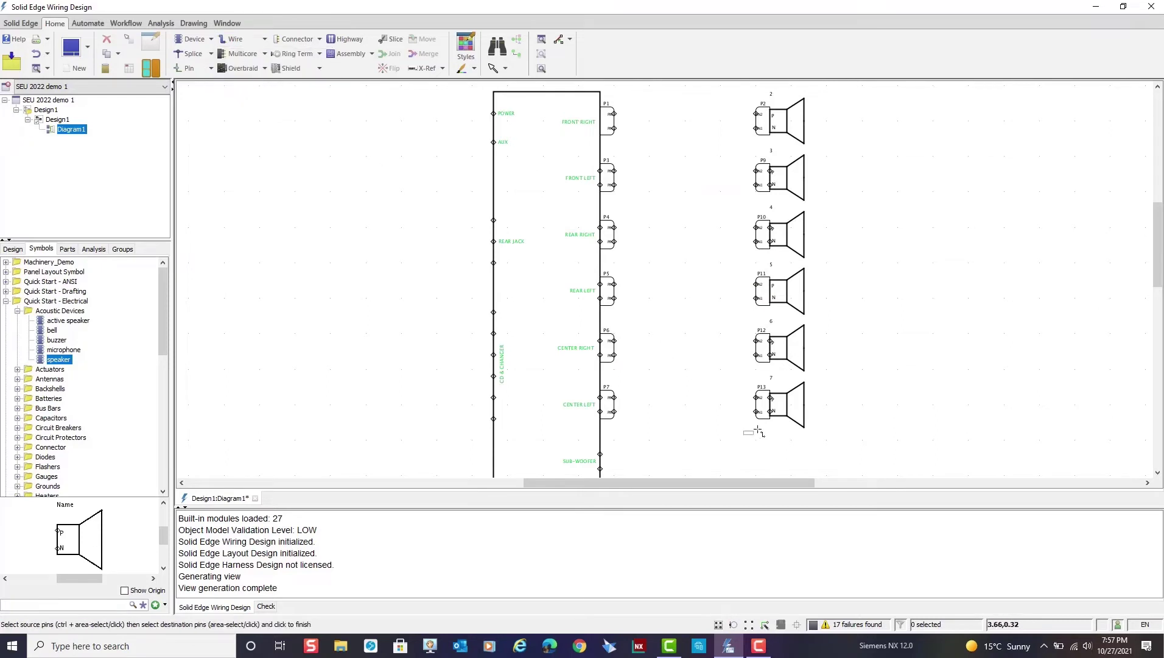
{"action": "left_click_drag", "start_coordinate": [758, 432], "coordinate": [765, 115]}
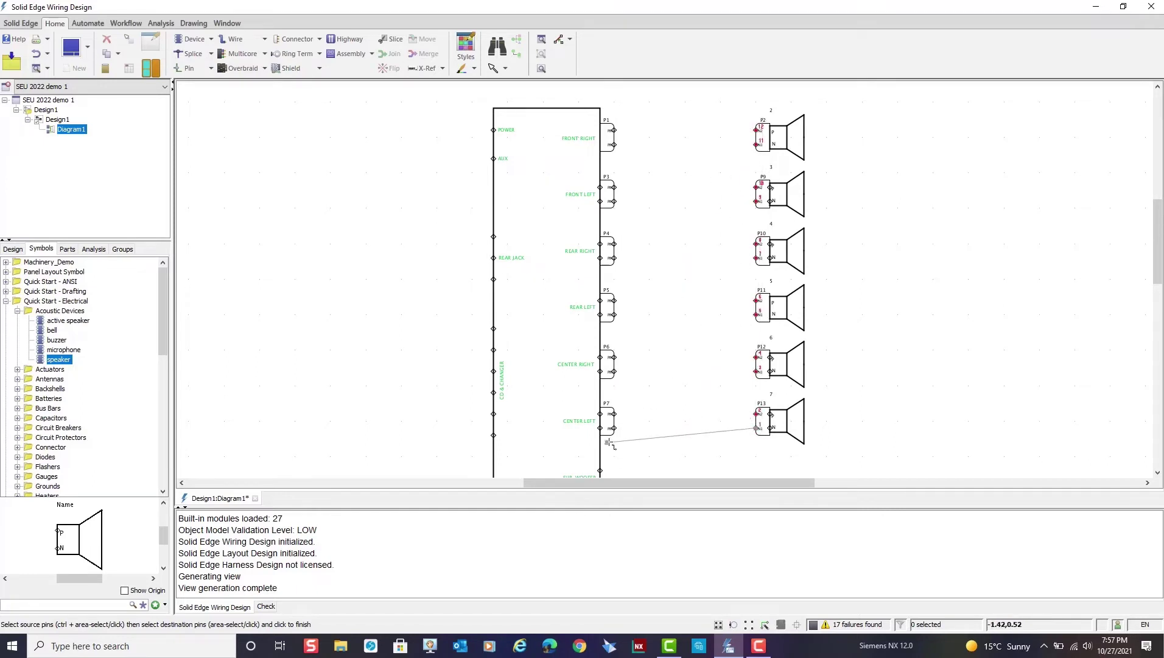
{"action": "left_click_drag", "start_coordinate": [611, 442], "coordinate": [634, 119]}
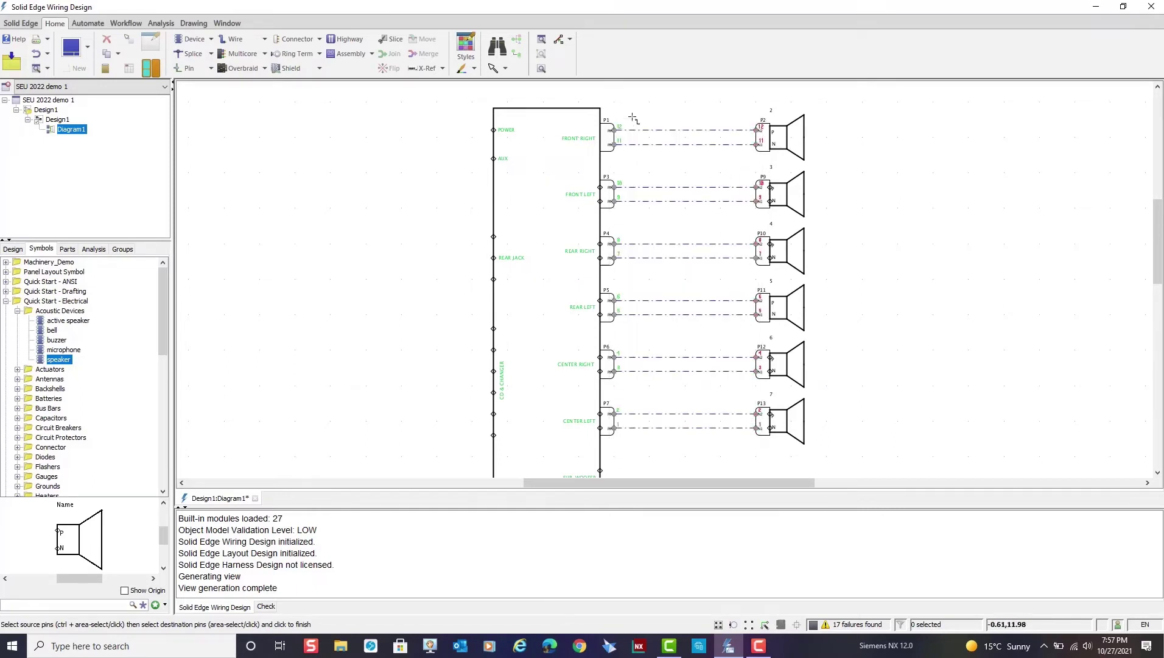
{"action": "left_click", "coordinate": [671, 111]}
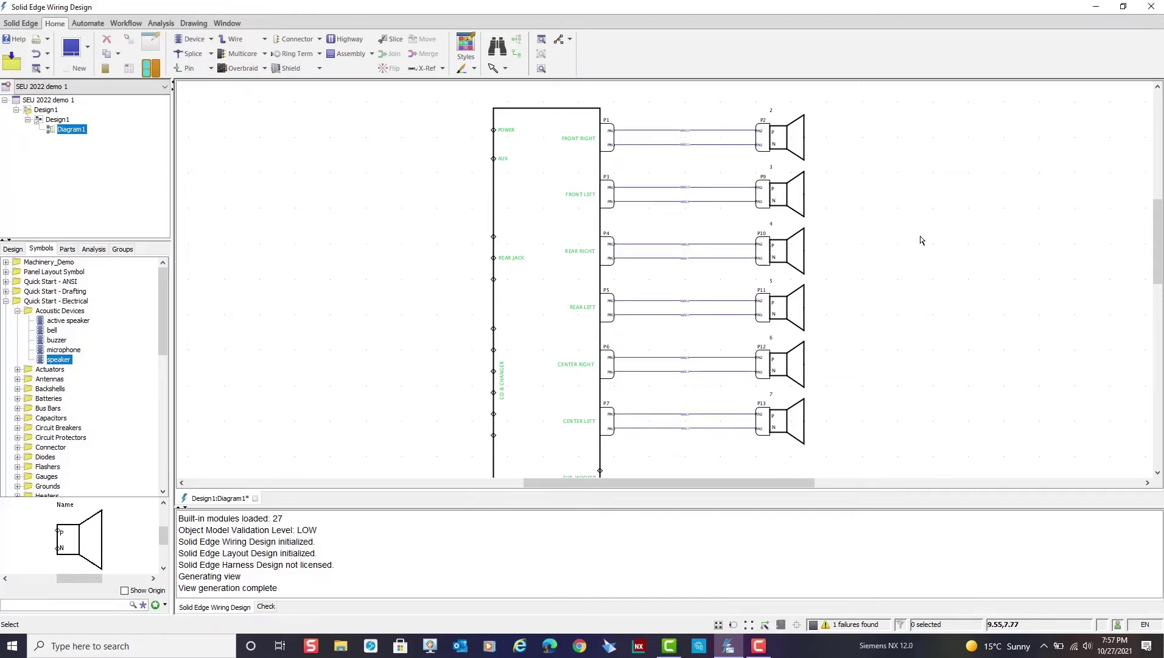
{"action": "scroll", "coordinate": [918, 240], "scroll_direction": "up", "scroll_amount": 2}
{"action": "scroll", "coordinate": [918, 239], "scroll_direction": "down", "scroll_amount": 3}
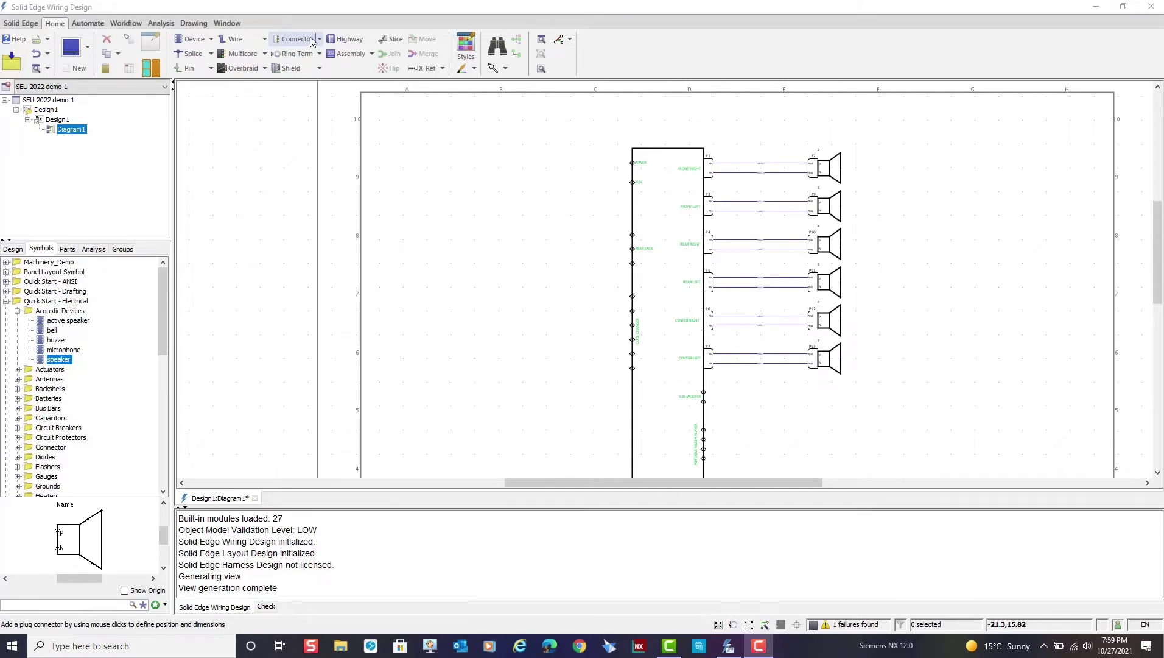
Place plug connector P14 spanning the AUDIO UNIT's left-side input pins.
{"action": "left_click", "coordinate": [320, 40]}
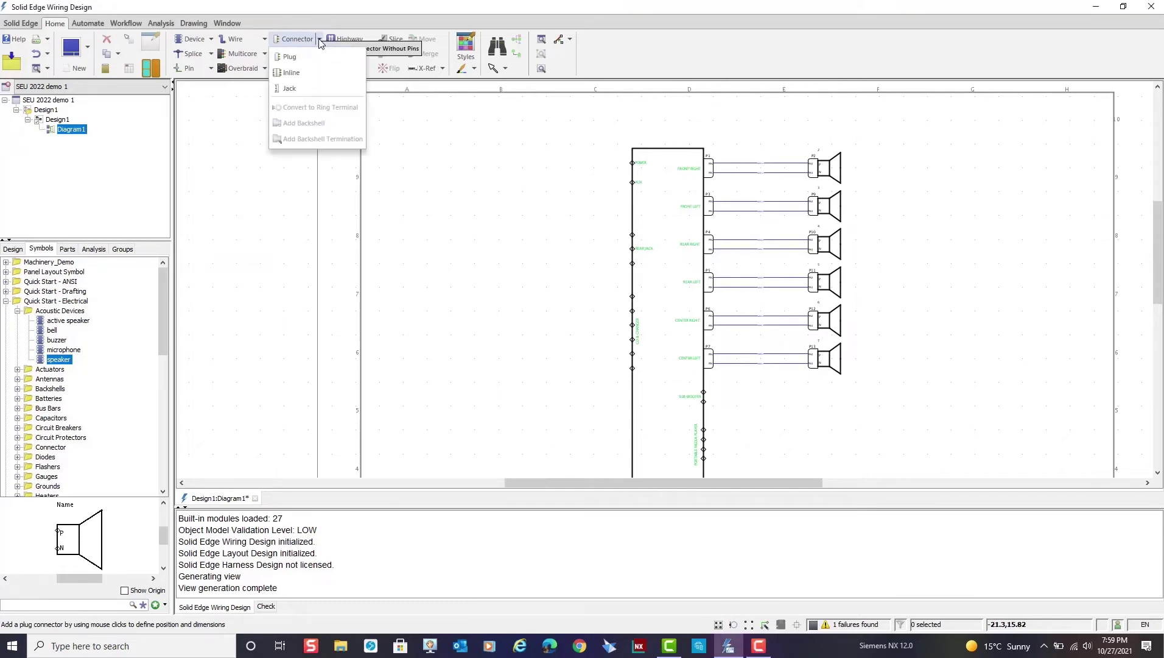
{"action": "left_click", "coordinate": [290, 57]}
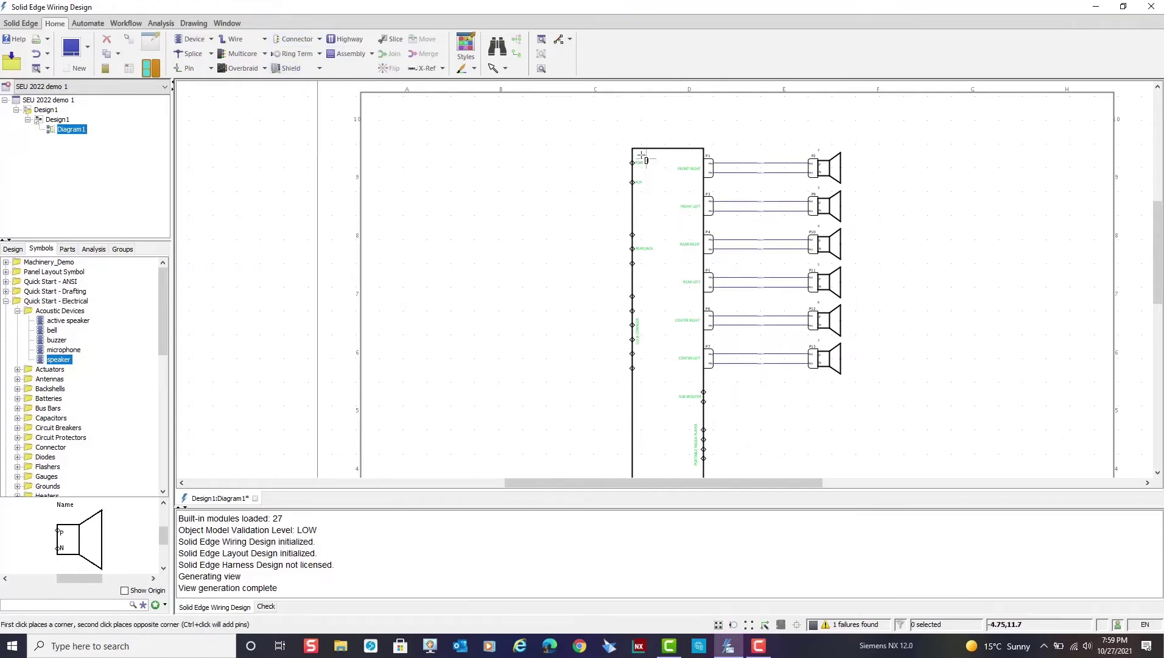
{"action": "left_click", "coordinate": [633, 154]}
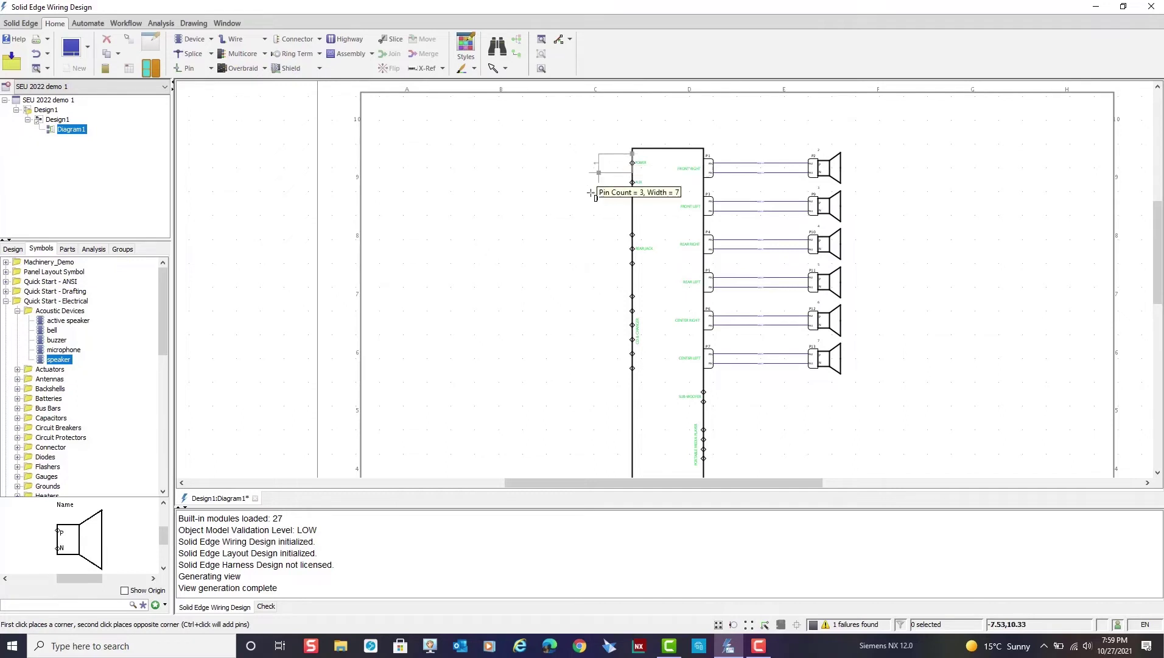
{"action": "left_click", "coordinate": [618, 380]}
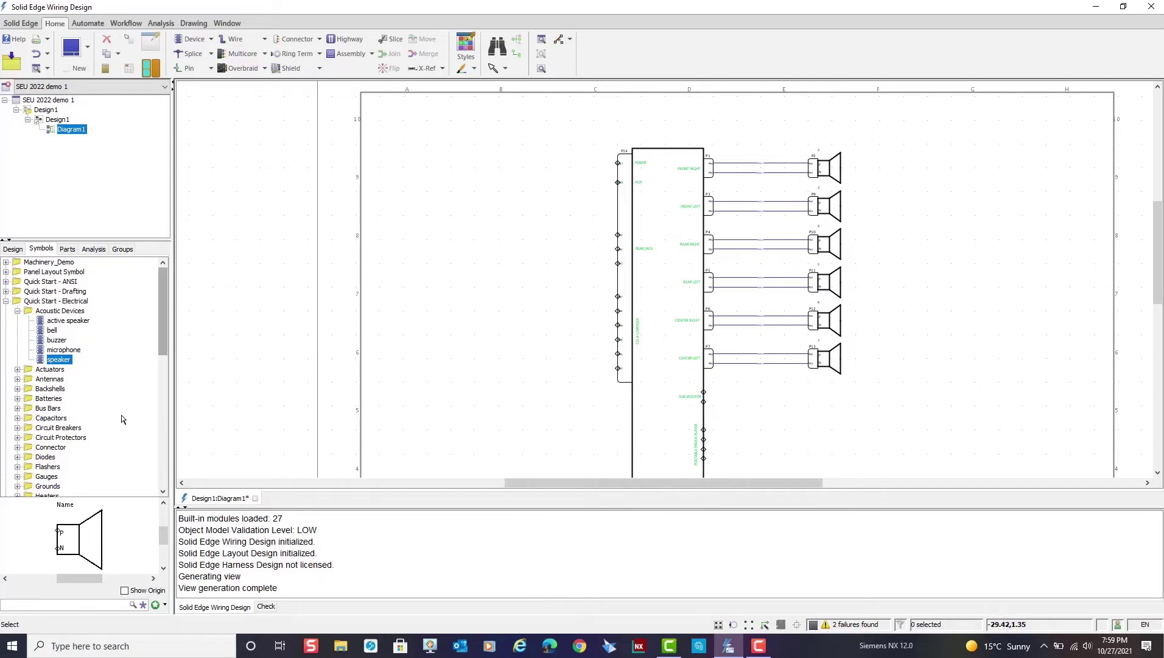
{"action": "left_click", "coordinate": [78, 438]}
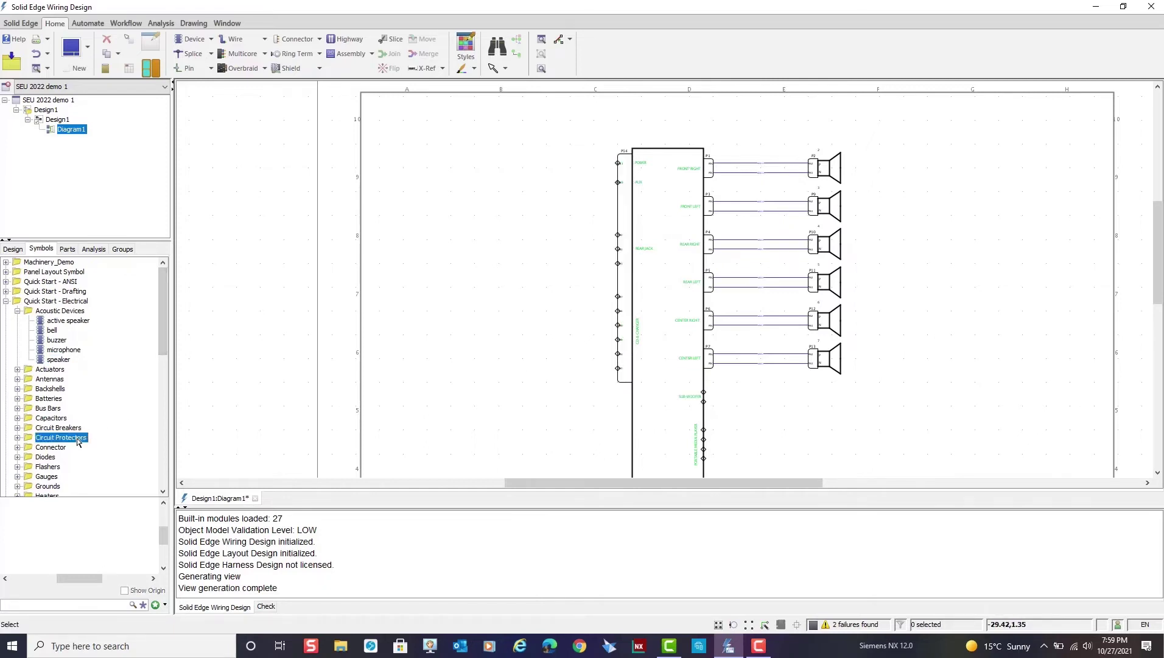
Place five Circuit Protectors fuses: four beside the POWER, AUX and lower pins, one farther left.
{"action": "left_click", "coordinate": [17, 438]}
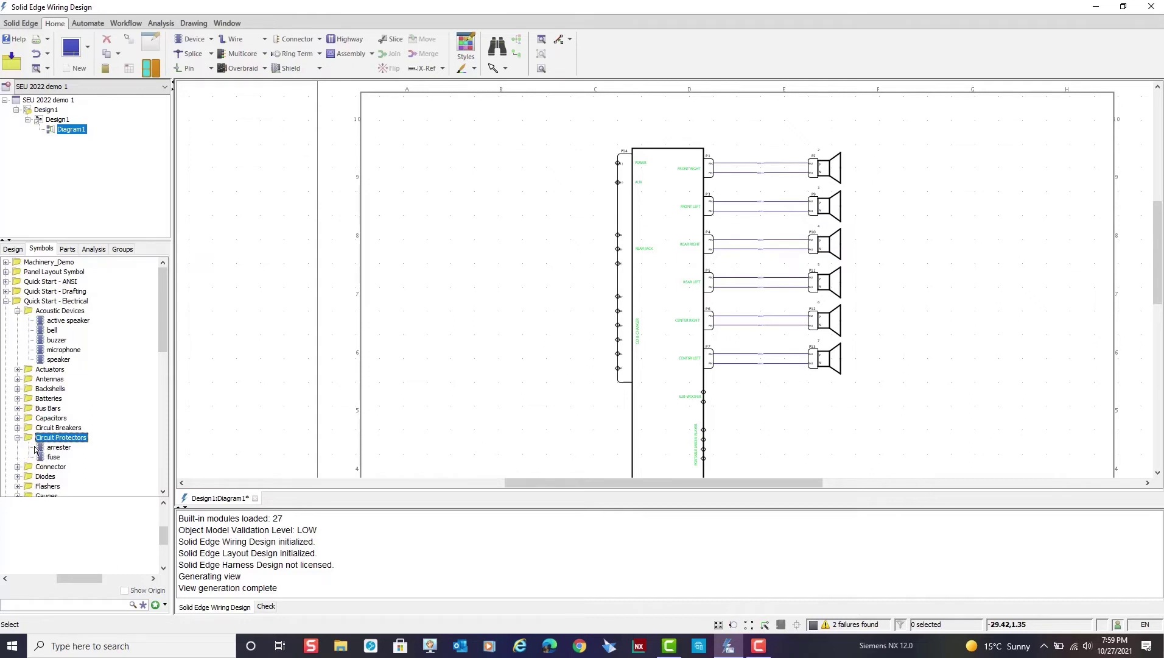
{"action": "left_click", "coordinate": [53, 457]}
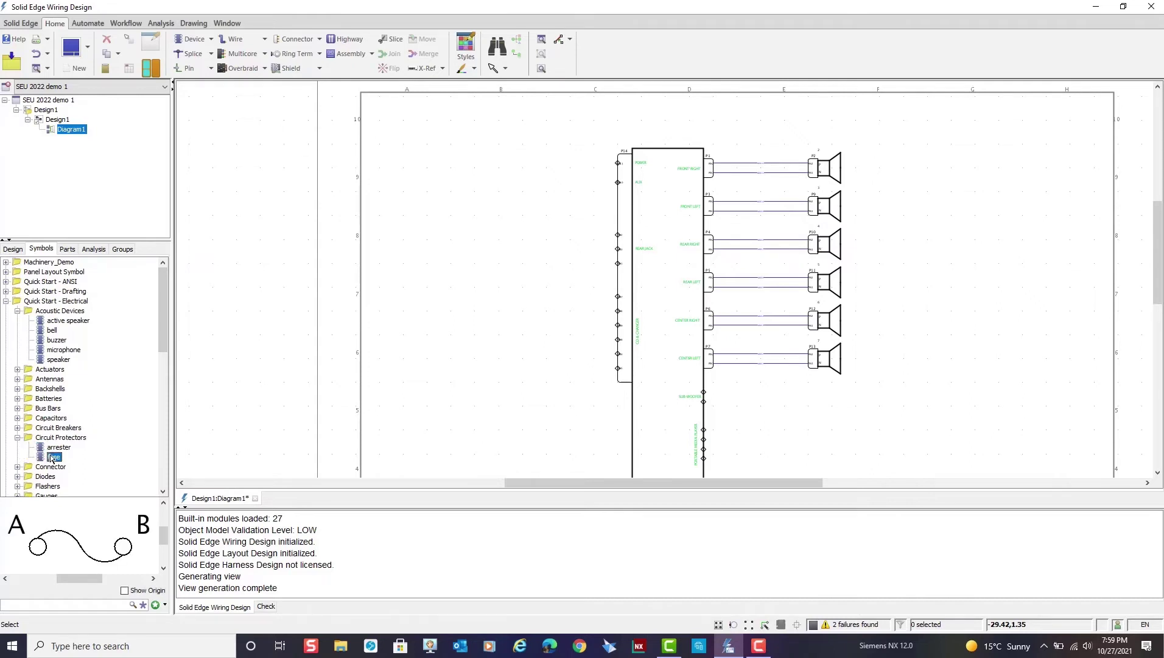
{"action": "double_click", "coordinate": [53, 457]}
{"action": "left_click", "coordinate": [563, 163]}
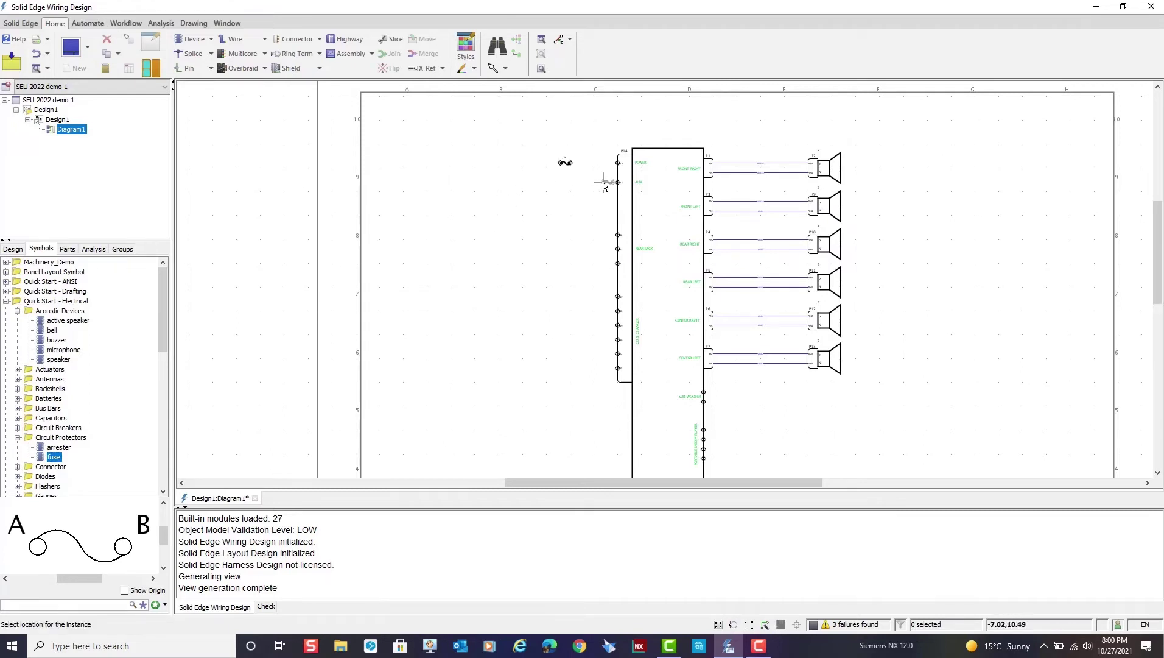
{"action": "left_click", "coordinate": [564, 183]}
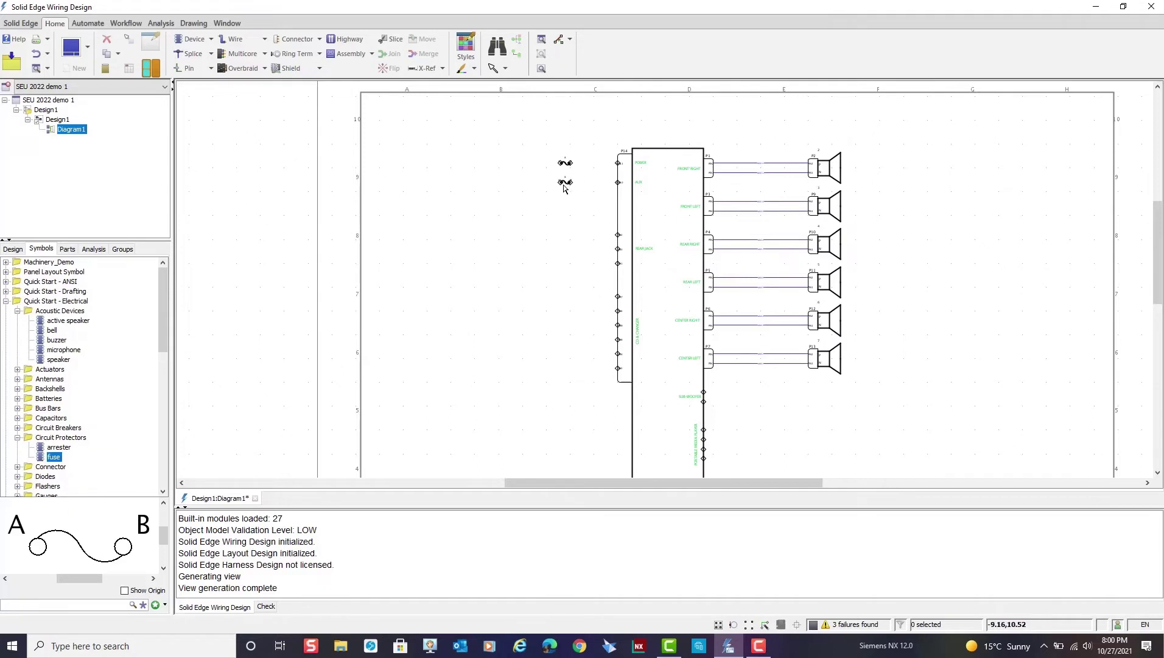
{"action": "left_click", "coordinate": [563, 235]}
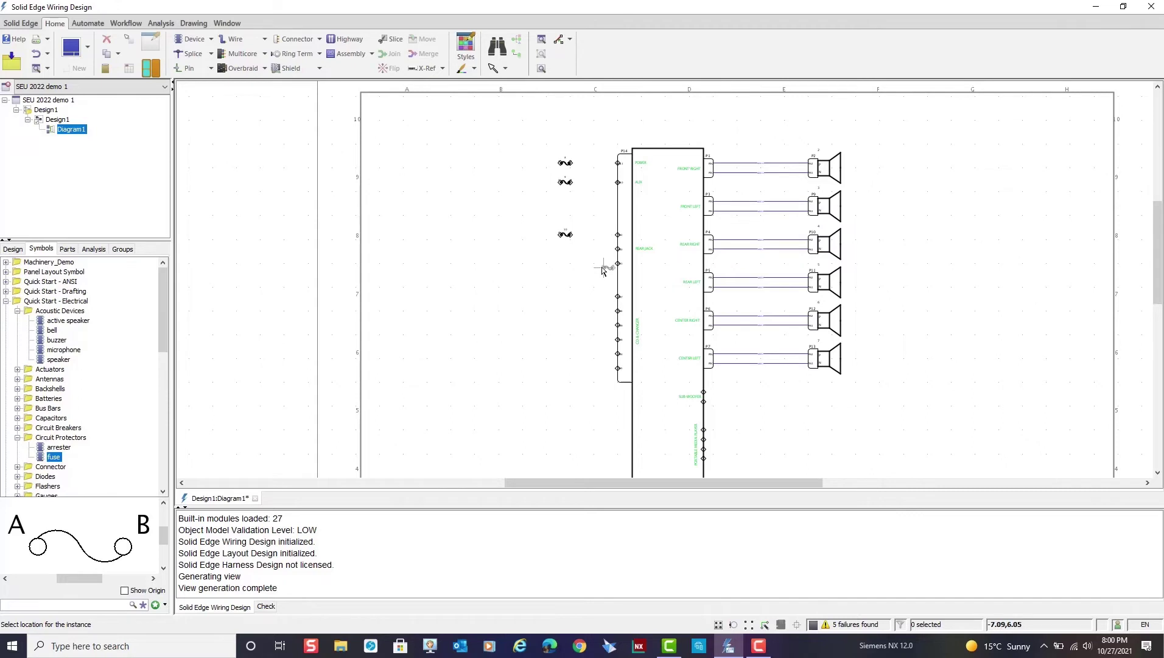
{"action": "left_click", "coordinate": [562, 264]}
{"action": "left_click", "coordinate": [379, 167]}
Place the Ignition Switch from Switches - Rotary to the left of the fuses.
{"action": "scroll", "coordinate": [83, 411], "scroll_direction": "down", "scroll_amount": 3}
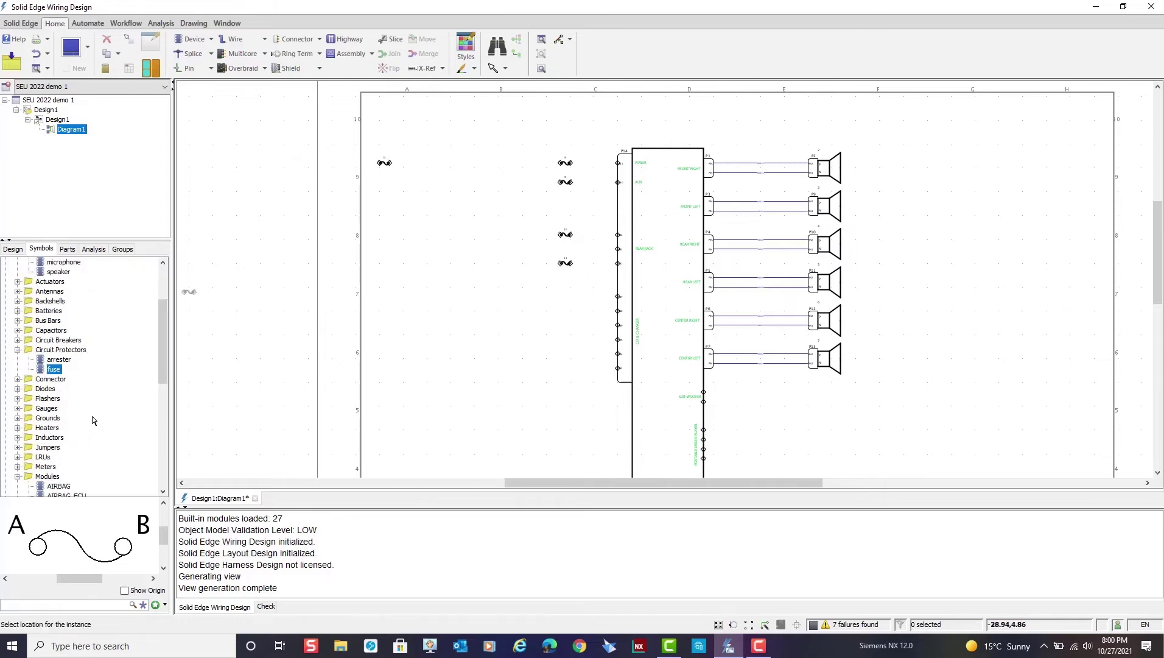
{"action": "scroll", "coordinate": [89, 420], "scroll_direction": "down", "scroll_amount": 8}
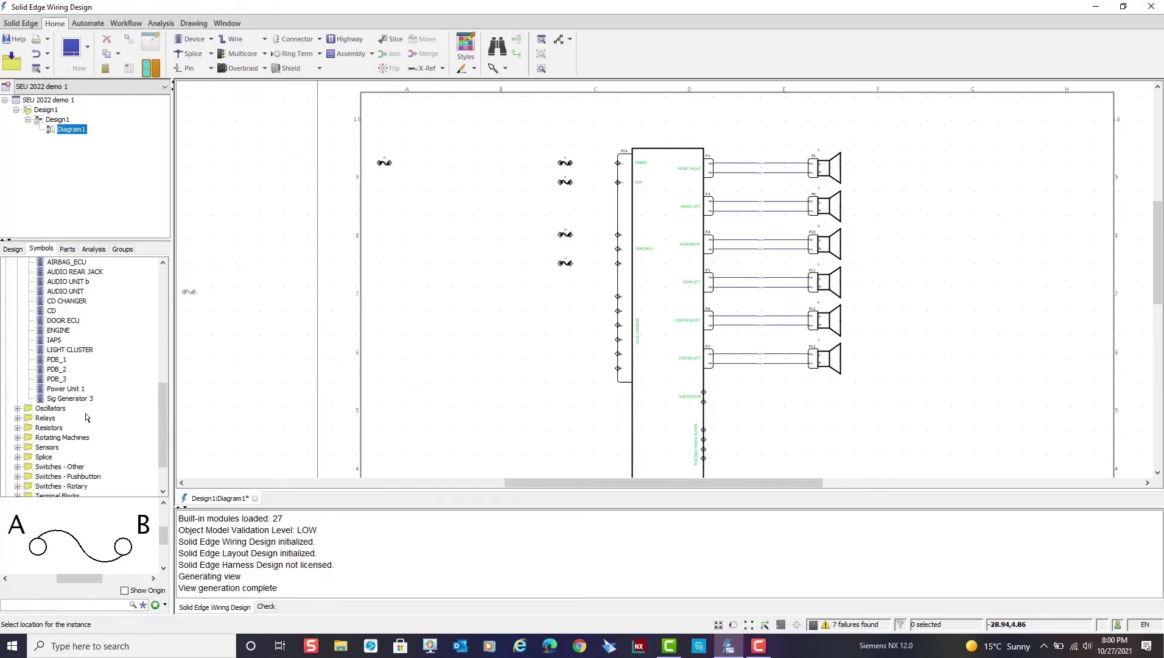
{"action": "scroll", "coordinate": [86, 418], "scroll_direction": "down", "scroll_amount": 2}
{"action": "left_click", "coordinate": [18, 434]}
{"action": "scroll", "coordinate": [104, 393], "scroll_direction": "down", "scroll_amount": 2}
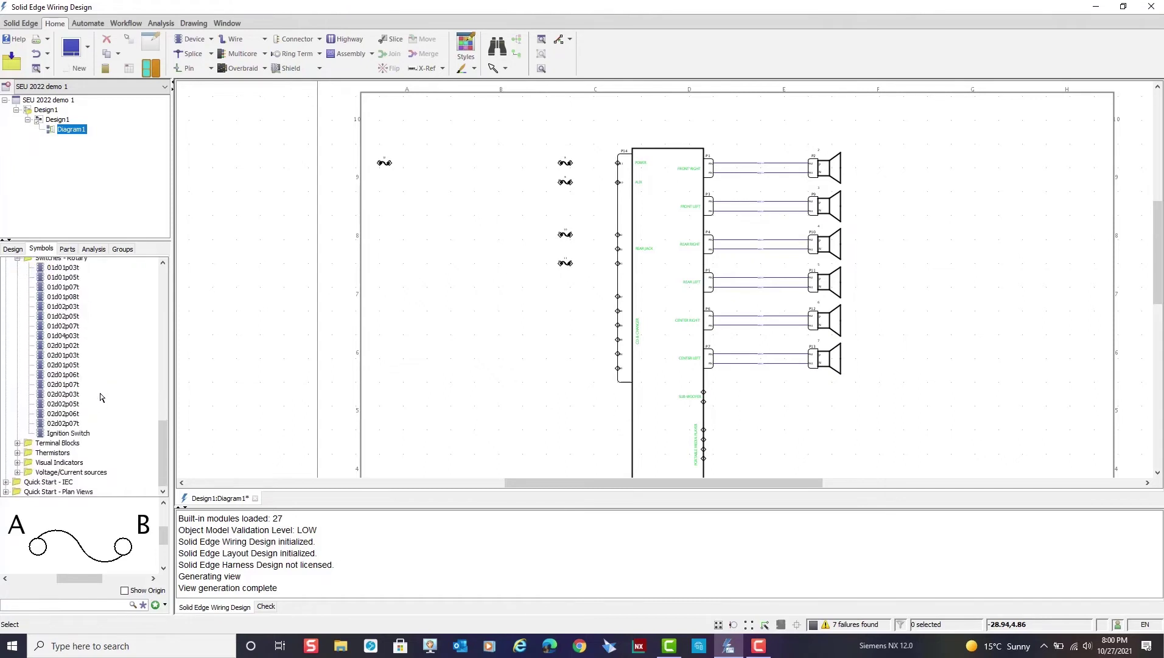
{"action": "left_click", "coordinate": [68, 433]}
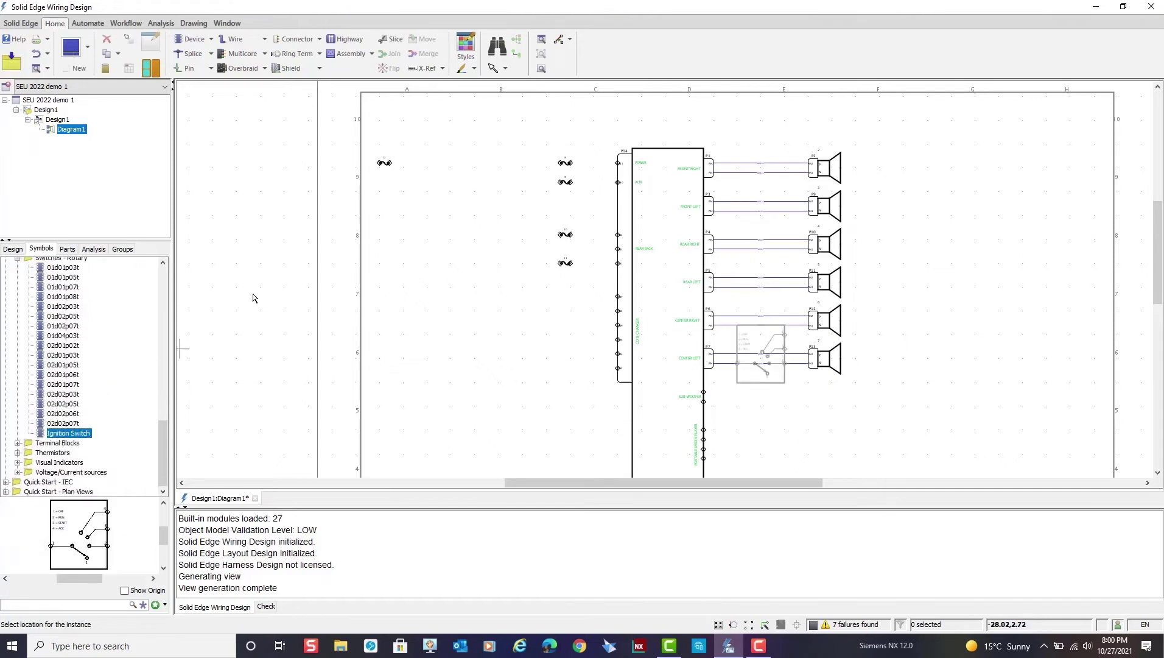
{"action": "left_click", "coordinate": [455, 204]}
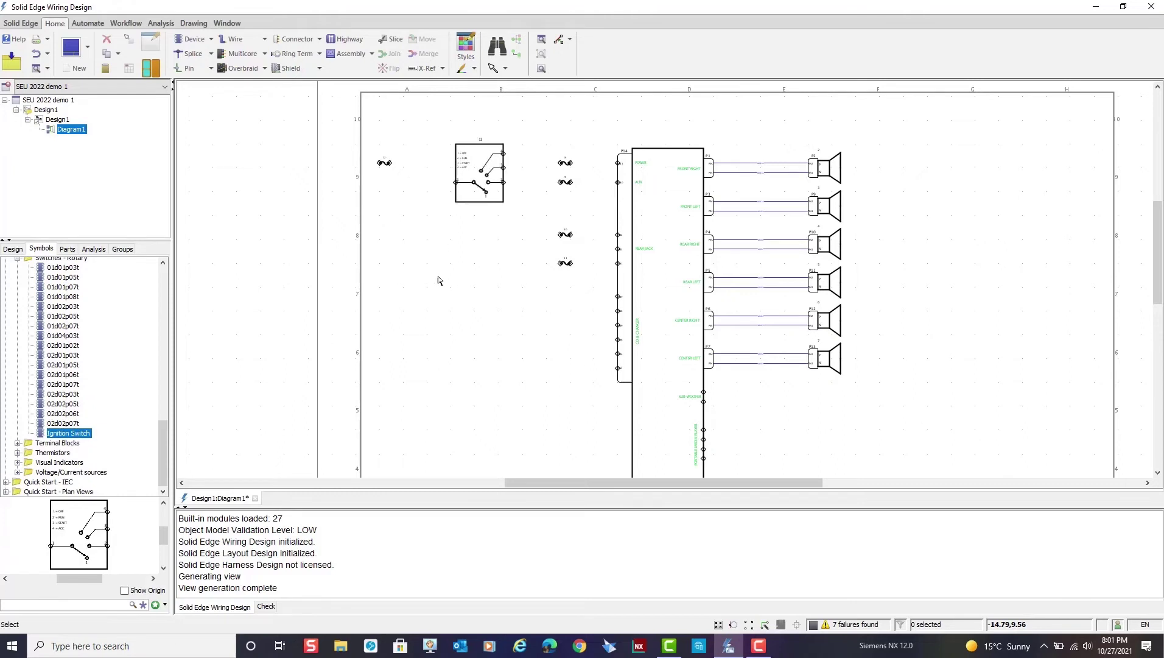
Wire the four fuses to P14 pins, including the AUX and POWER pins.
{"action": "left_click", "coordinate": [244, 41]}
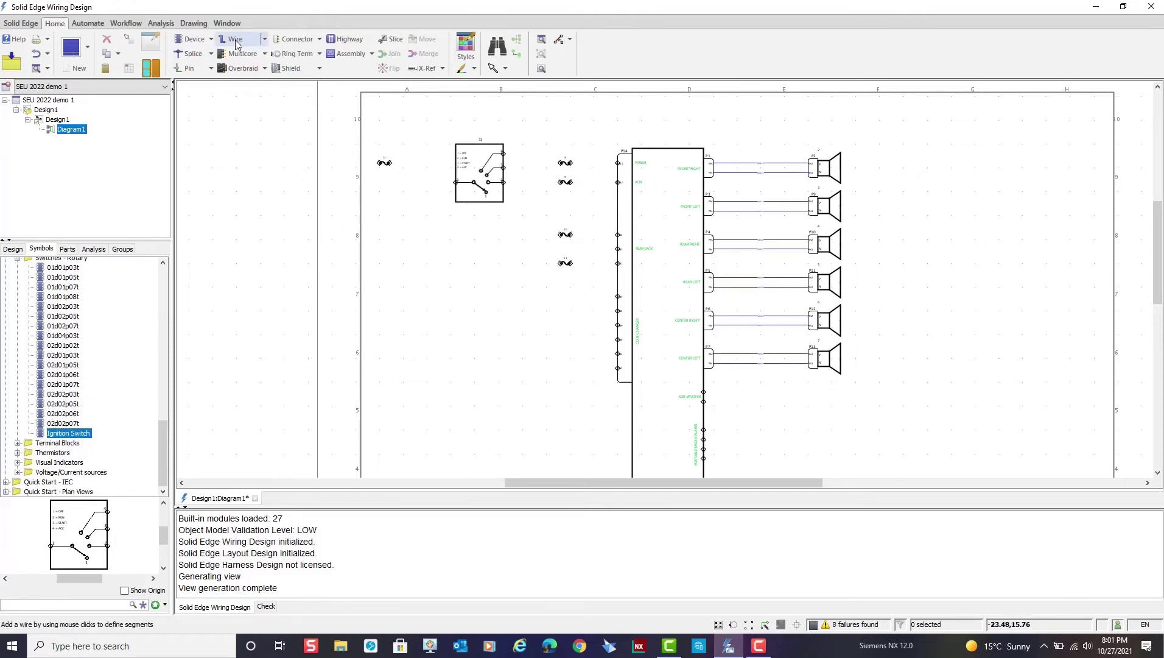
{"action": "left_click", "coordinate": [570, 263]}
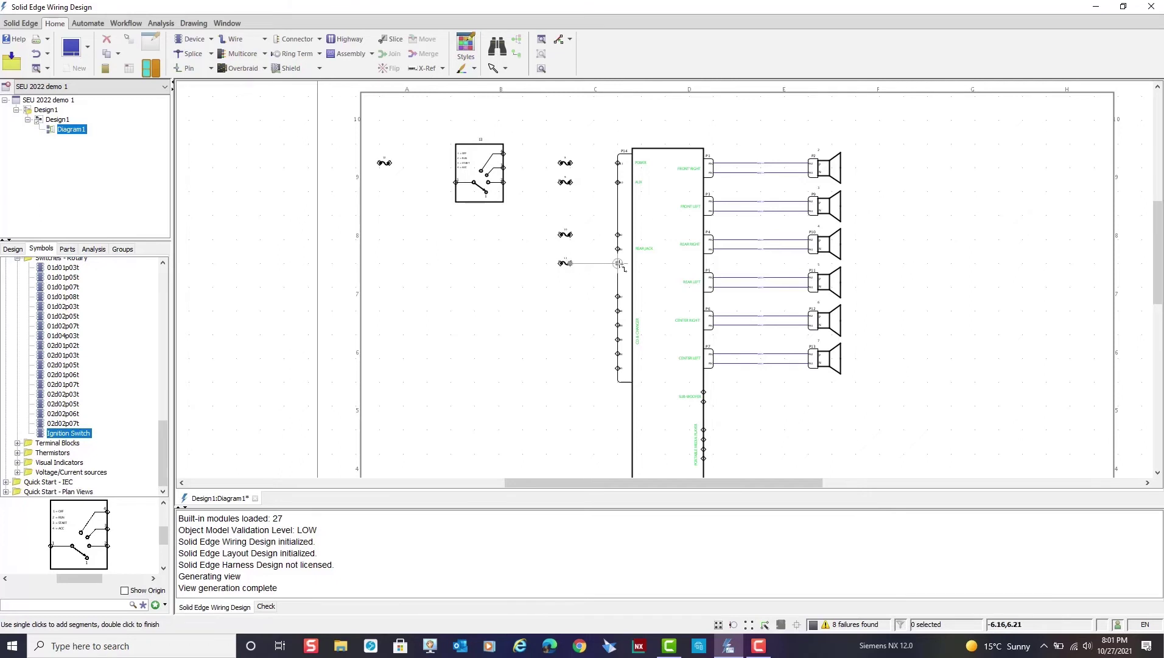
{"action": "left_click", "coordinate": [593, 251]}
{"action": "left_click", "coordinate": [571, 235]}
{"action": "left_click", "coordinate": [618, 235]}
{"action": "left_click", "coordinate": [570, 182]}
{"action": "left_click", "coordinate": [619, 182]}
{"action": "left_click", "coordinate": [570, 163]}
{"action": "left_click", "coordinate": [621, 144]}
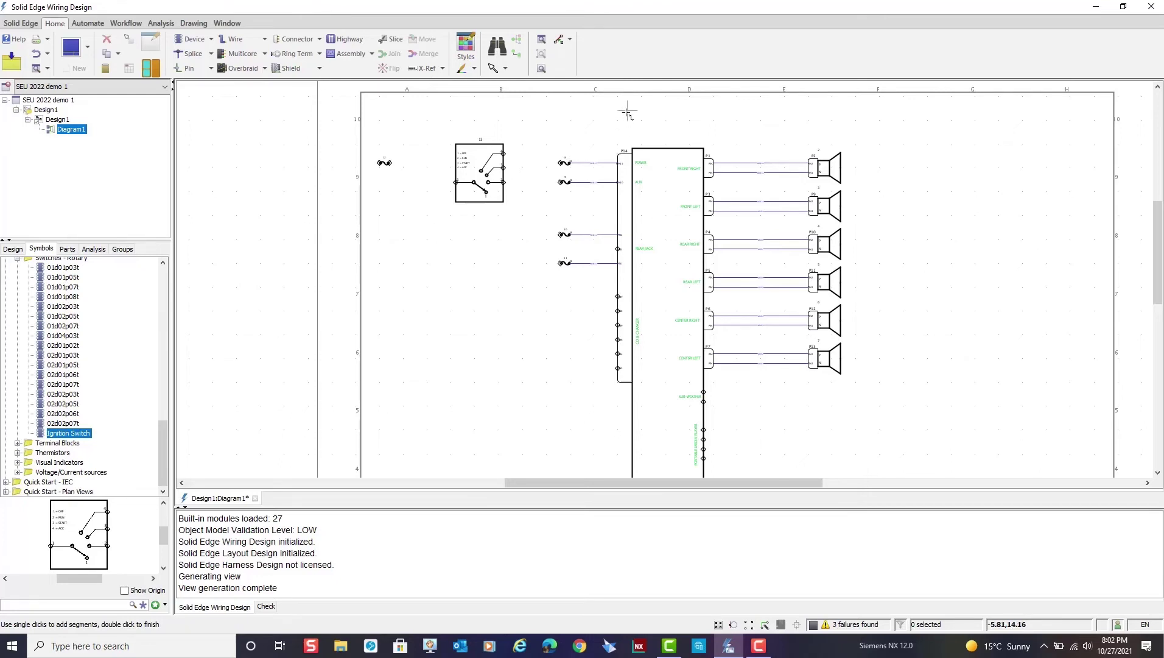
Wire the top two fuses to the ignition switch, and the switch to the far-left fuse.
{"action": "left_click", "coordinate": [561, 162]}
{"action": "left_click", "coordinate": [504, 153]}
{"action": "left_click", "coordinate": [530, 184]}
{"action": "left_click", "coordinate": [505, 183]}
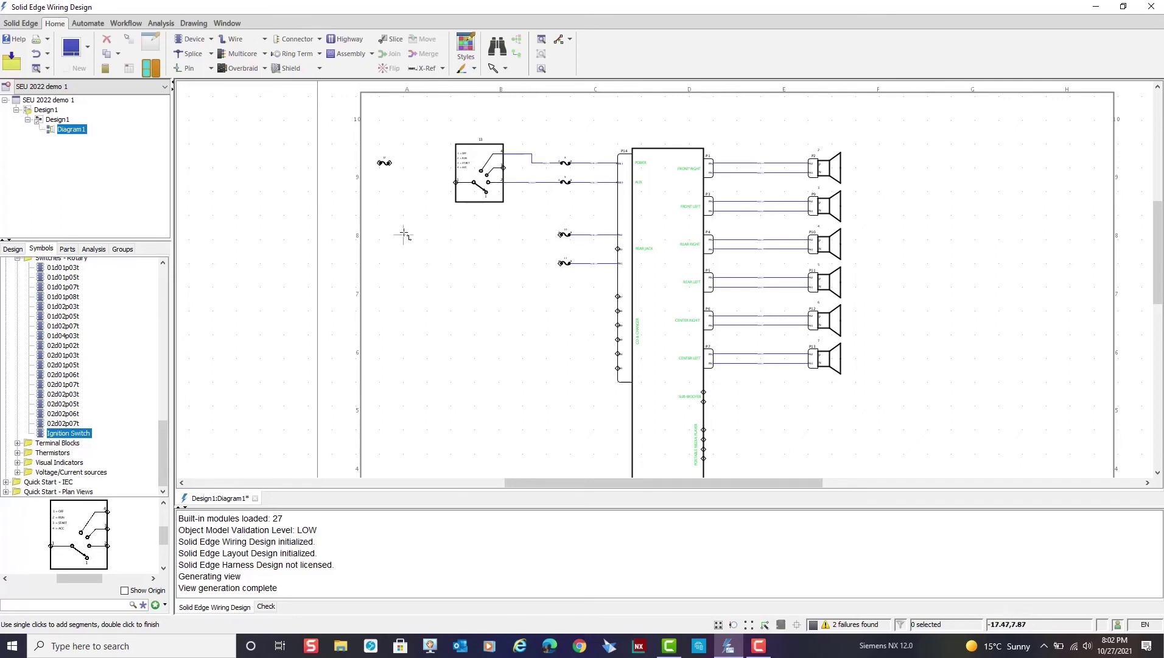
{"action": "left_click", "coordinate": [456, 182]}
{"action": "left_click", "coordinate": [401, 212]}
Wire the lowest and third fuses to the switch feed through splices.
{"action": "left_click", "coordinate": [233, 40]}
{"action": "left_click", "coordinate": [560, 264]}
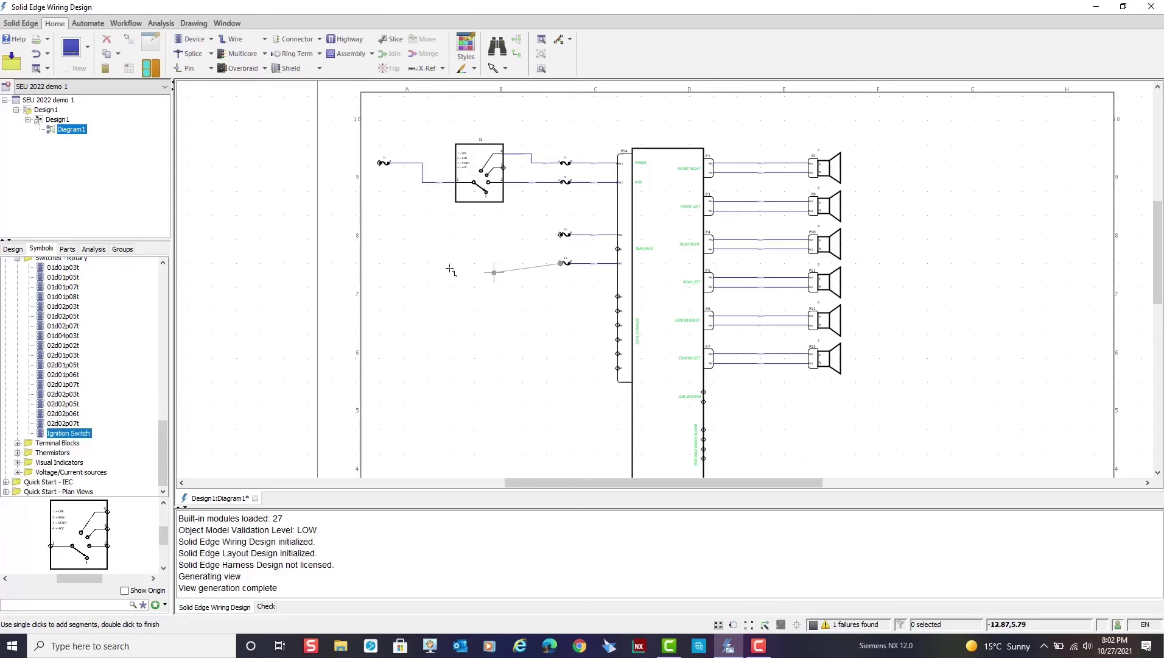
{"action": "double_click", "coordinate": [421, 205]}
{"action": "left_click", "coordinate": [234, 41]}
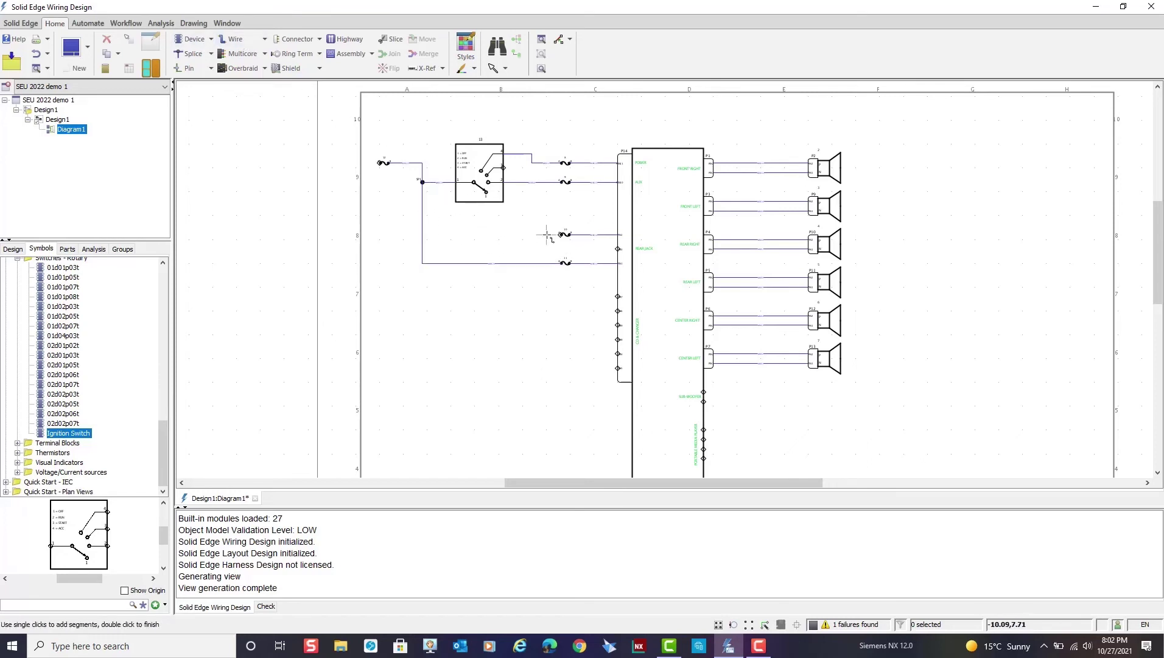
{"action": "left_click", "coordinate": [561, 235]}
{"action": "double_click", "coordinate": [422, 235]}
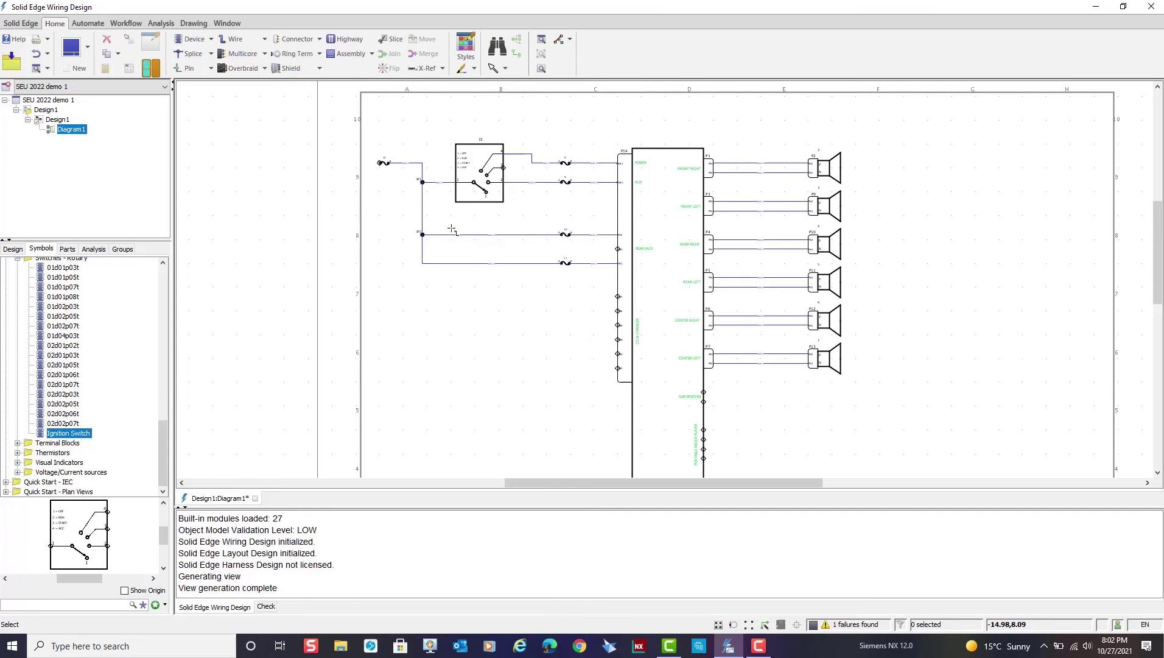
Place a chassis ground symbol below-left of the audio unit, beneath the fuses.
{"action": "scroll", "coordinate": [57, 431], "scroll_direction": "up", "scroll_amount": 10}
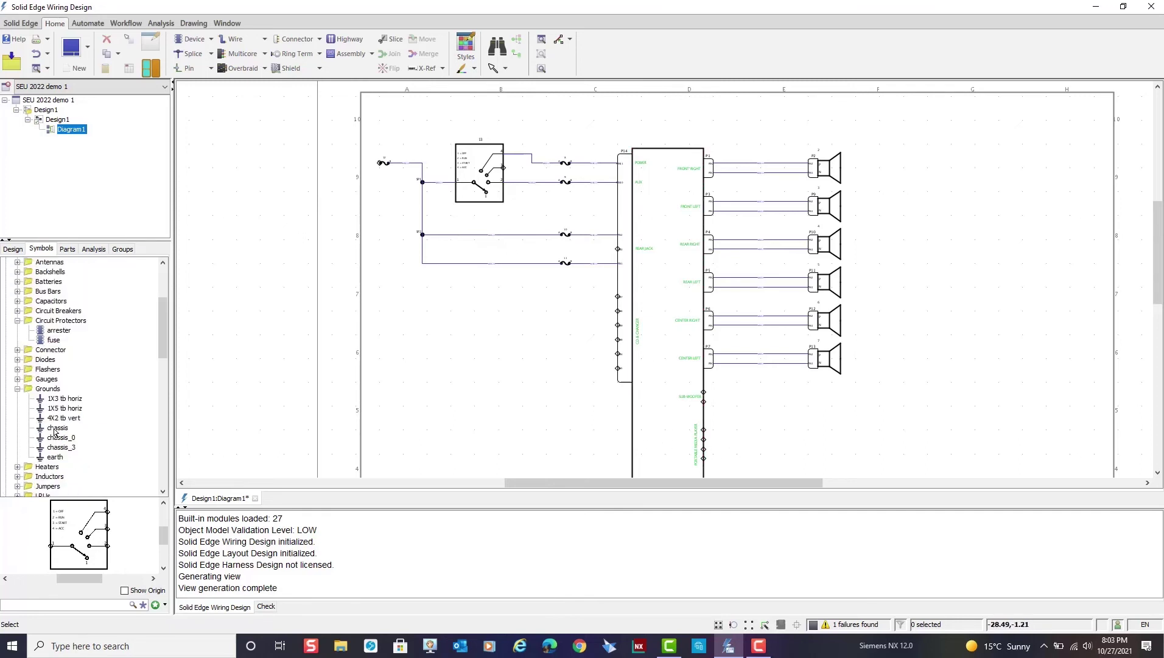
{"action": "left_click", "coordinate": [55, 429]}
{"action": "scroll", "coordinate": [501, 432], "scroll_direction": "down", "scroll_amount": 2}
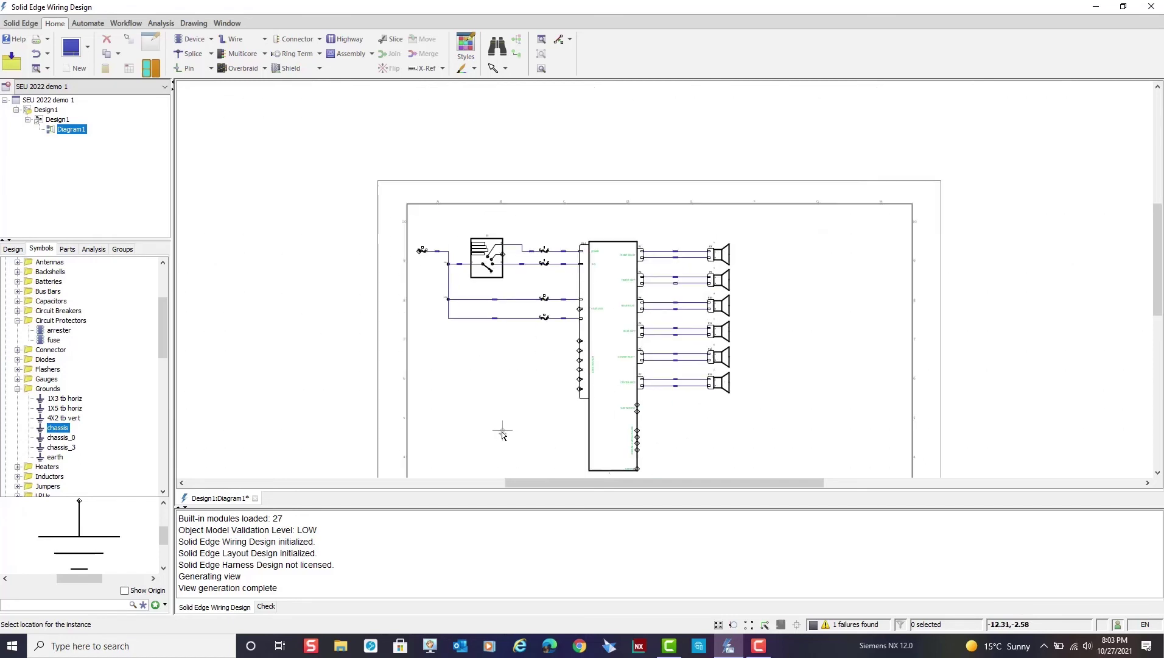
{"action": "scroll", "coordinate": [487, 457], "scroll_direction": "down", "scroll_amount": 2}
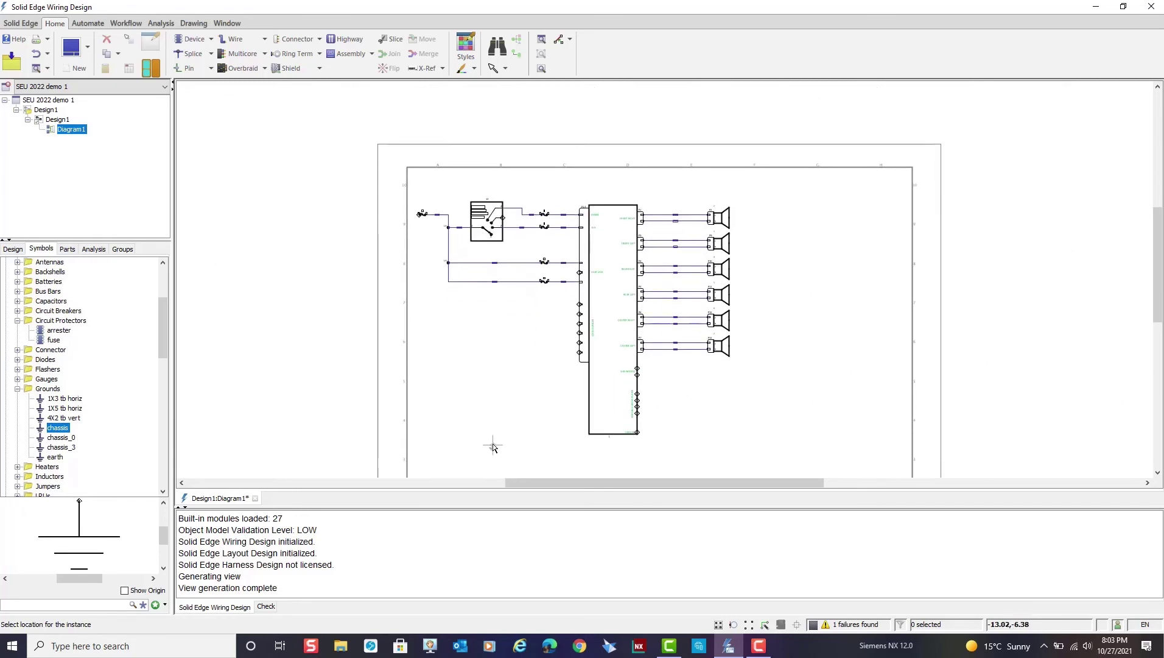
{"action": "left_click", "coordinate": [487, 441]}
Wire a lower P14 pin of the audio unit to the chassis ground.
{"action": "left_click", "coordinate": [233, 39]}
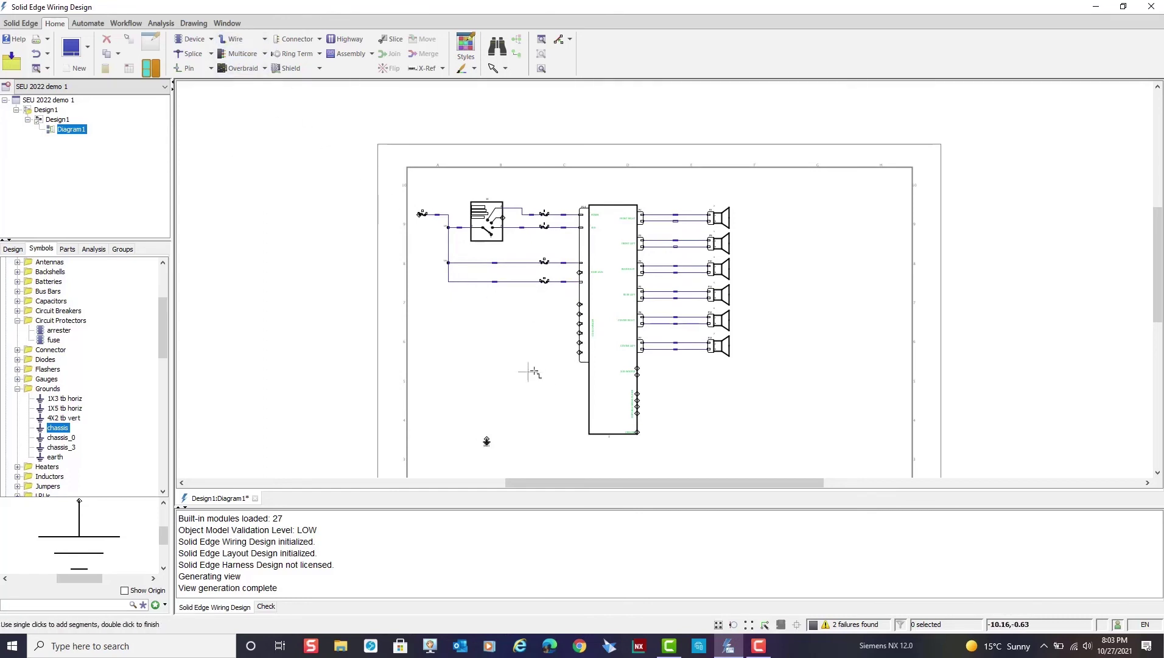
{"action": "left_click", "coordinate": [579, 352]}
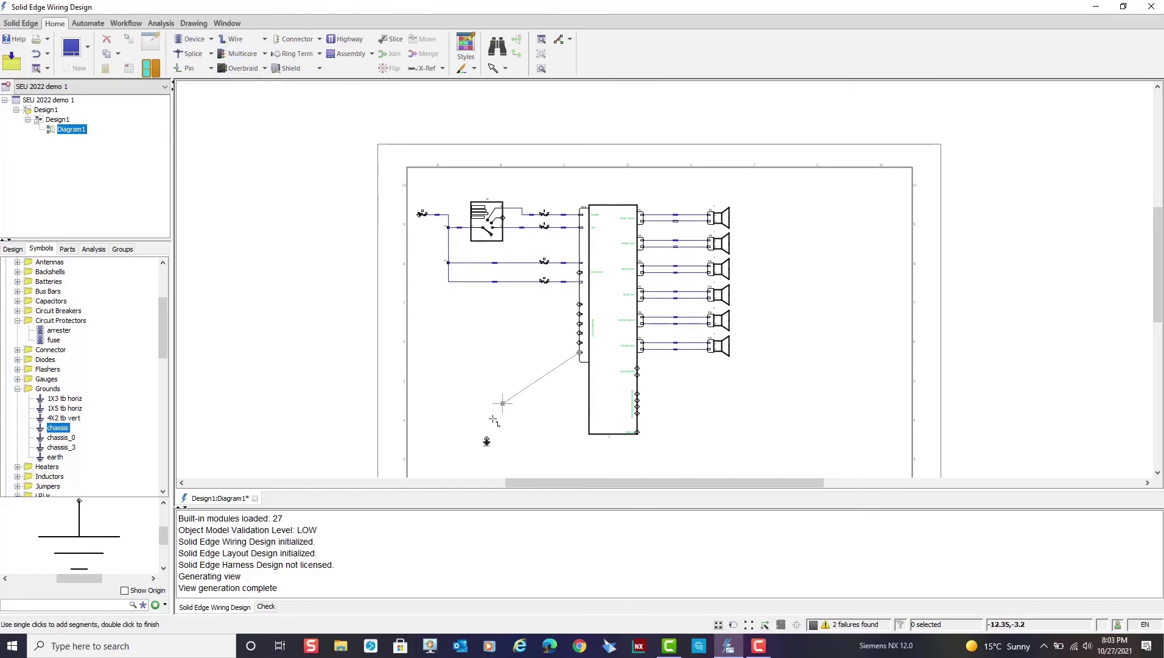
{"action": "left_click", "coordinate": [486, 438]}
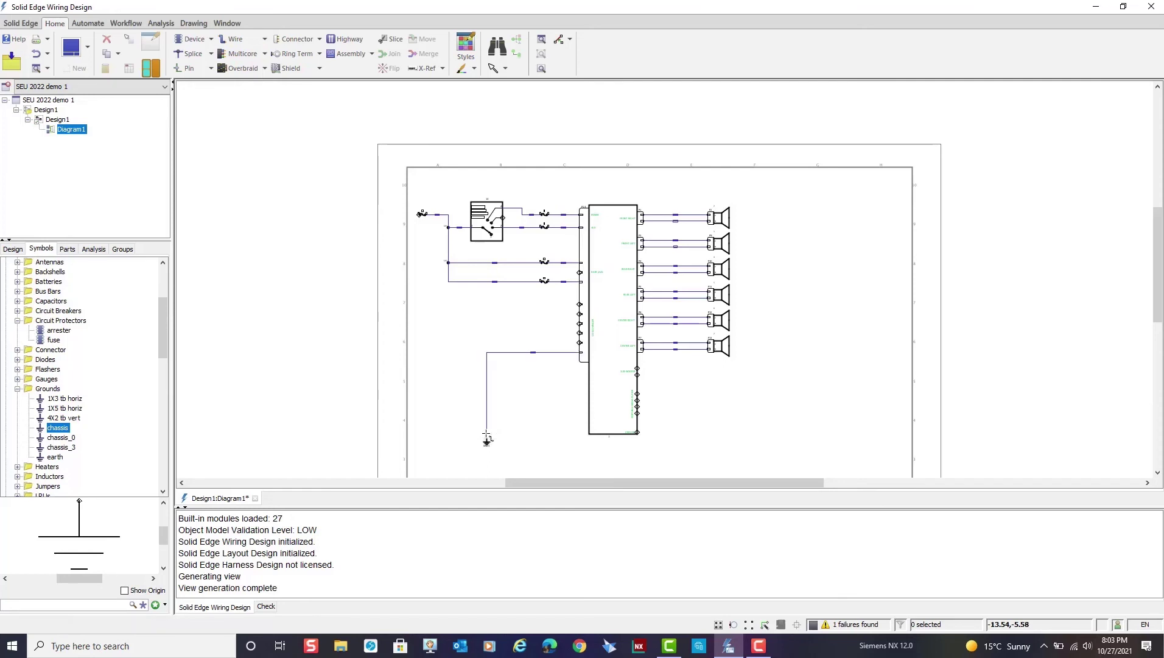
Zoom All to fit the whole E-size sheet and title block in view.
{"action": "left_click", "coordinate": [47, 70]}
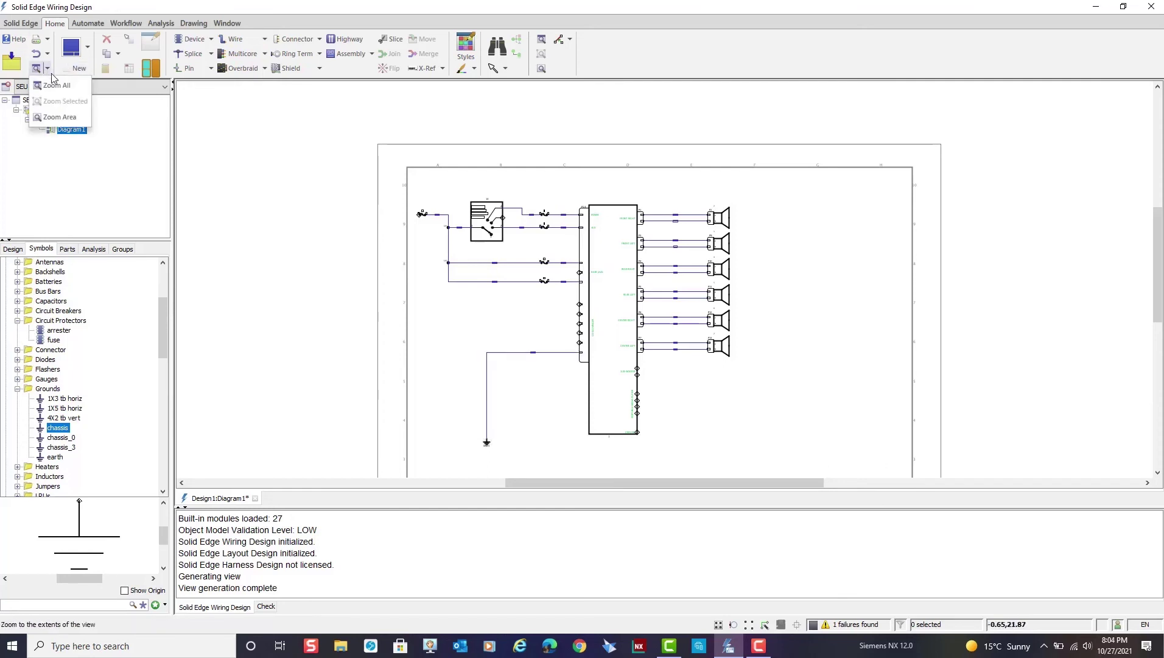
{"action": "left_click", "coordinate": [56, 86]}
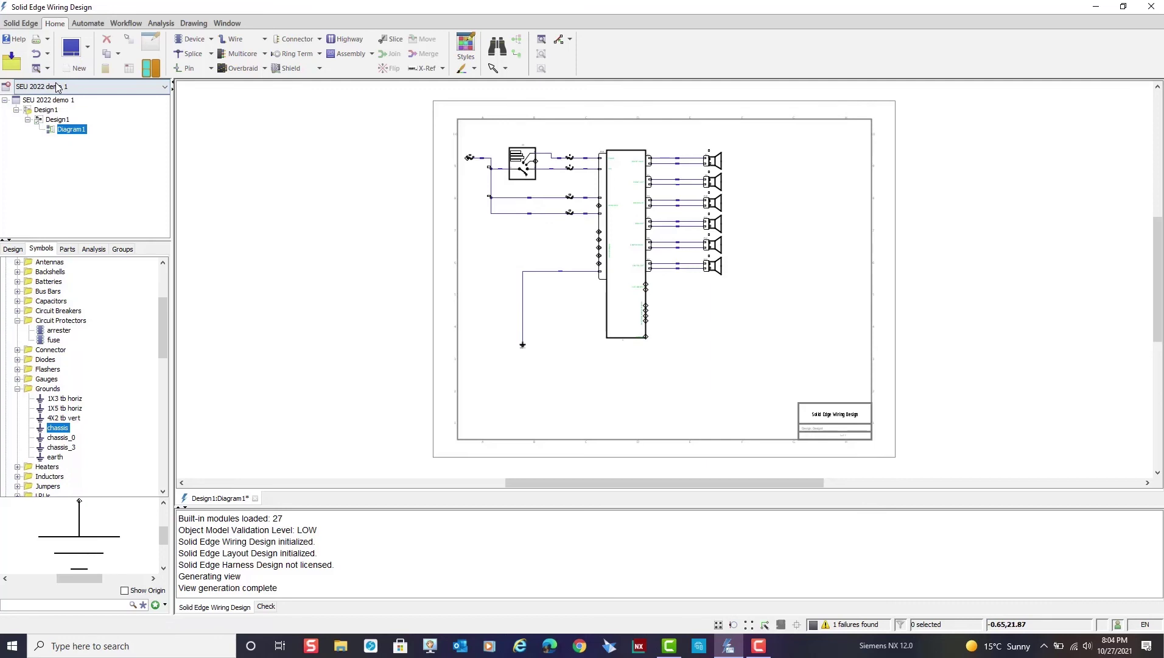